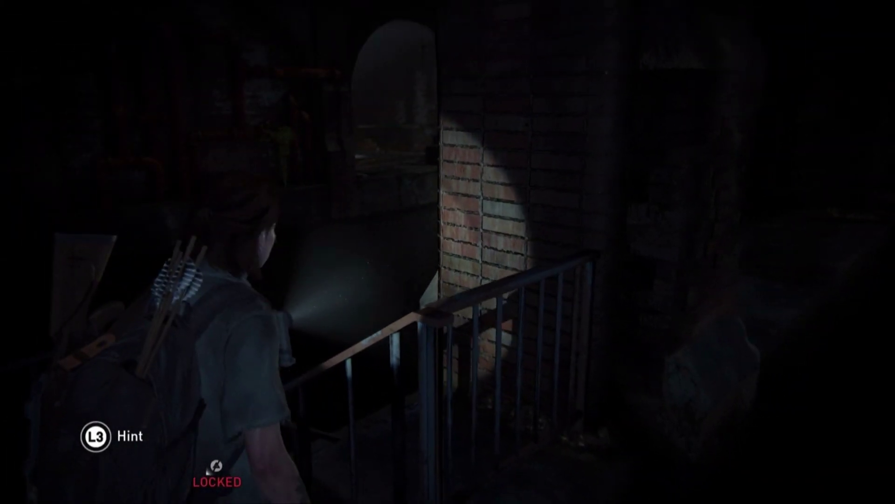
key("Tab")
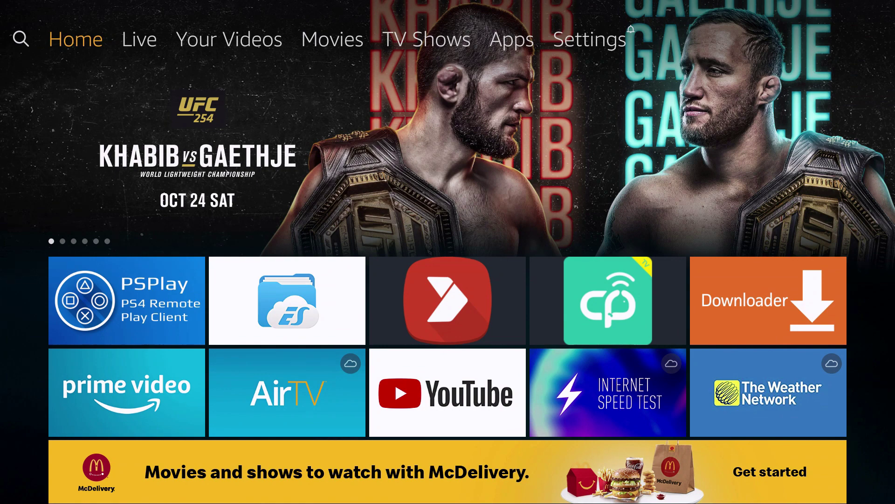
key("Down")
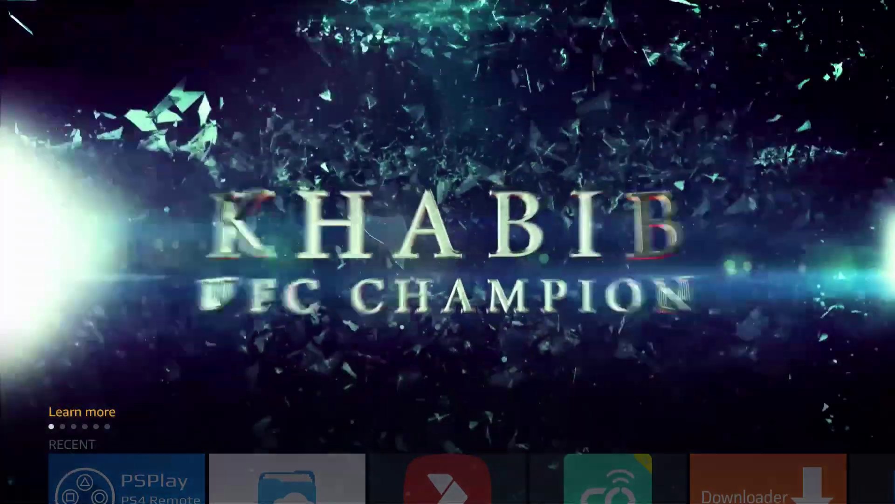
key("Down")
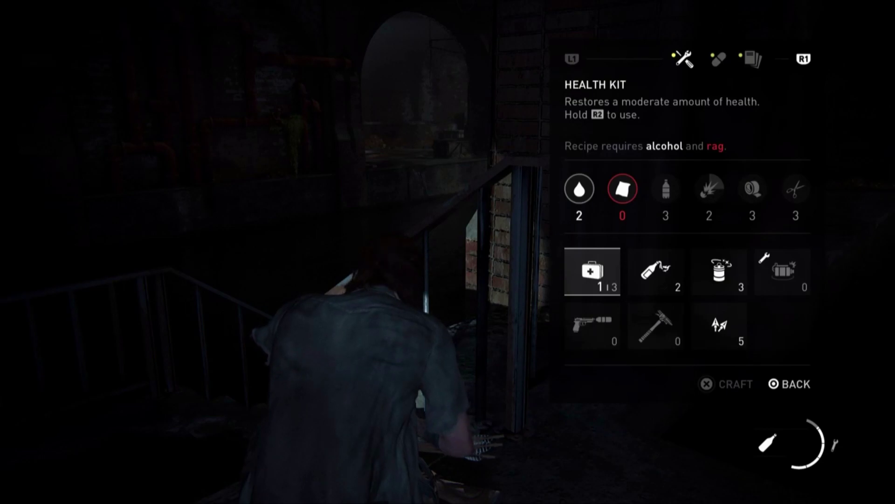
key("Escape")
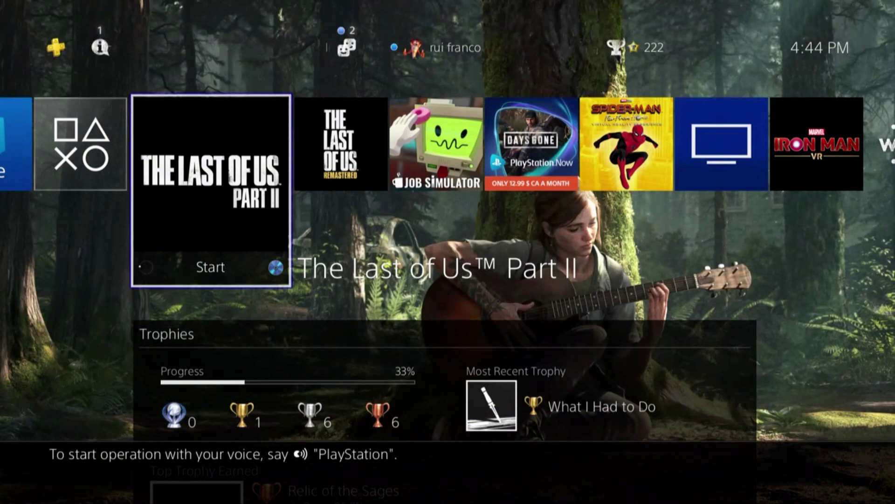
- Browse the games and apps on the PS4 home screen as far as Live from PlayStation
key("Left")
key("Right")
key("Right")
key("Right")
key("Right")
key("Right")
key("Right")
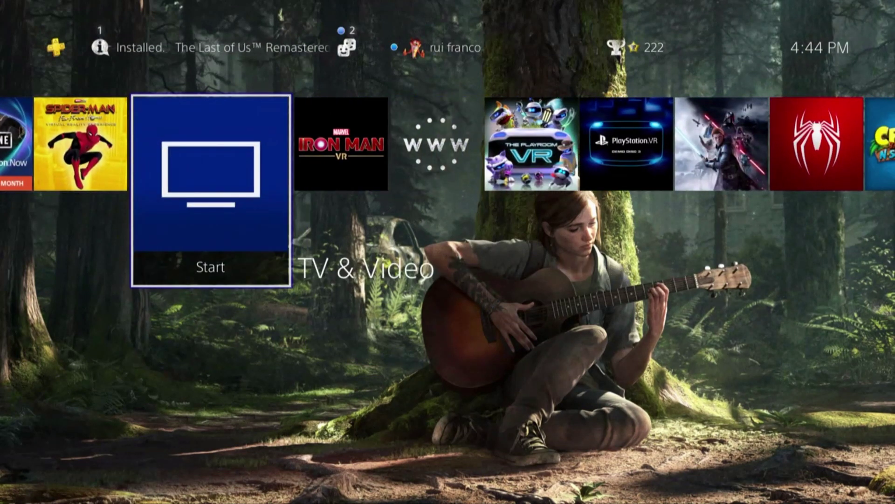
key("Right")
key("Right")
key("Right")
key("Right")
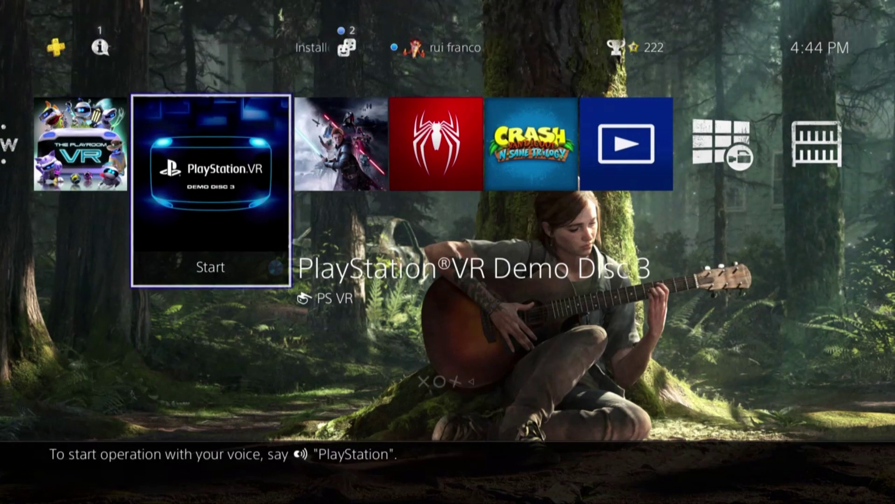
key("Right")
key("Right")
key("Right")
key("Right")
key("Right")
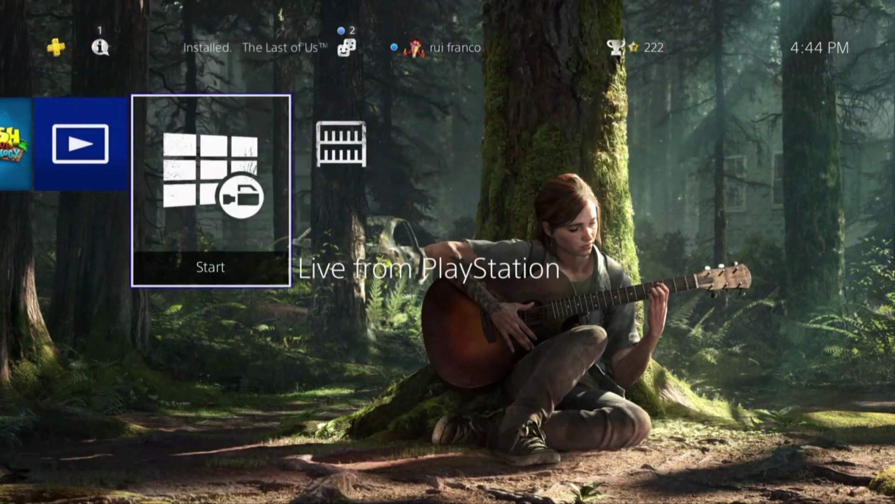
- Browse back through the PS4 home screen row to The Last of Us Part II
key("Left")
key("Left")
key("Left")
key("Left")
key("Left")
key("Left")
key("Left")
key("Left")
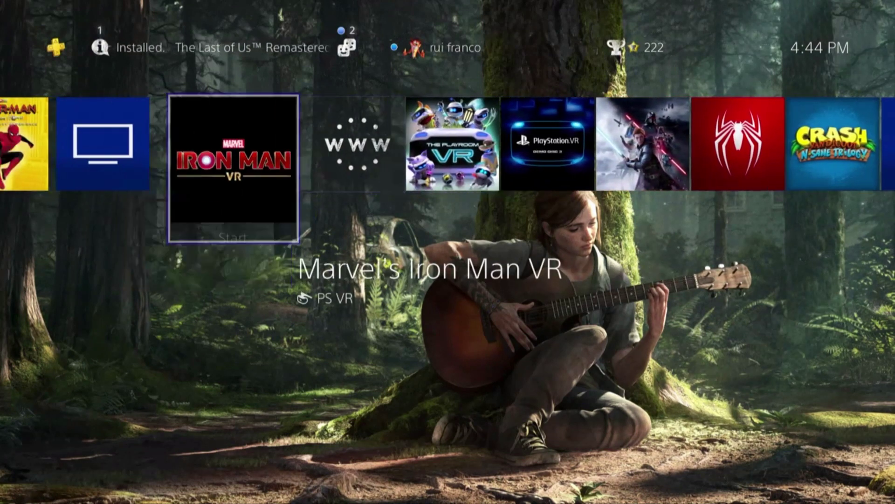
key("Left")
key("Left")
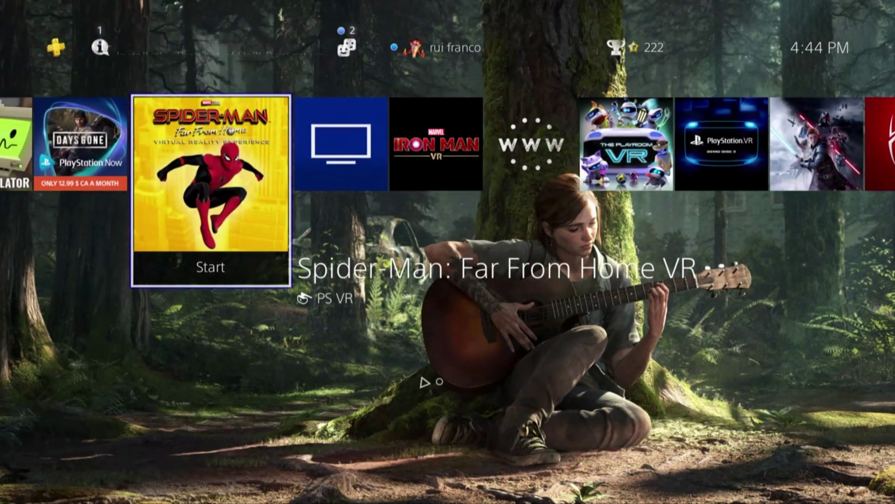
key("Left")
key("Left")
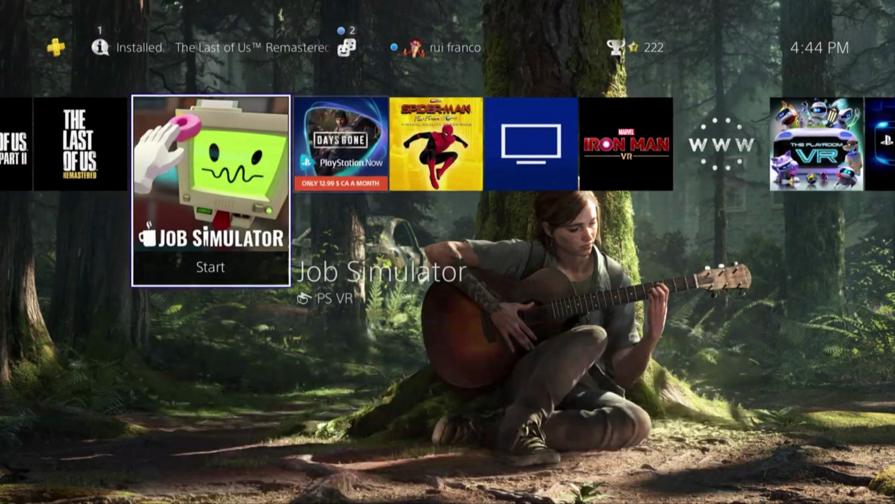
key("Left")
key("Left")
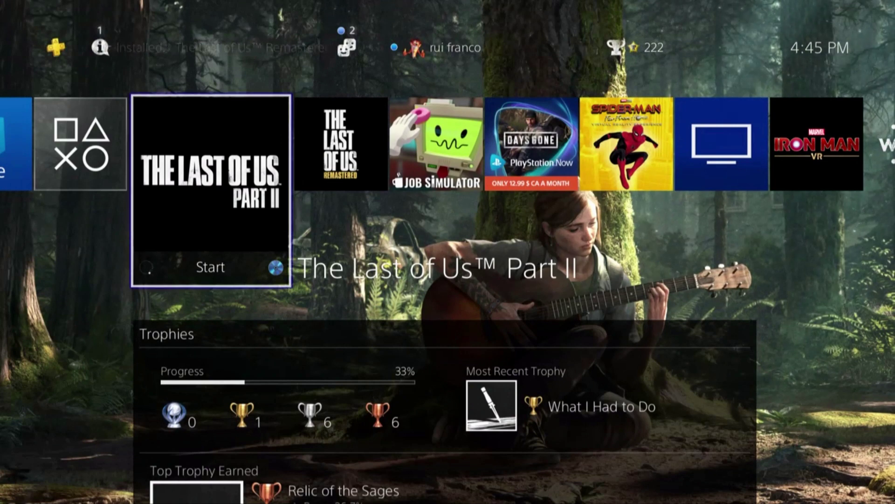
key("Right")
key("Left")
key("Left")
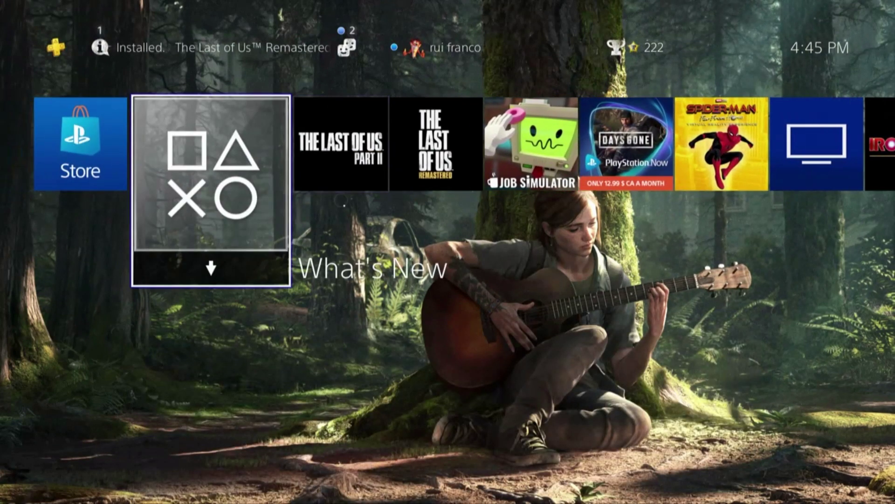
key("Right")
key("Right")
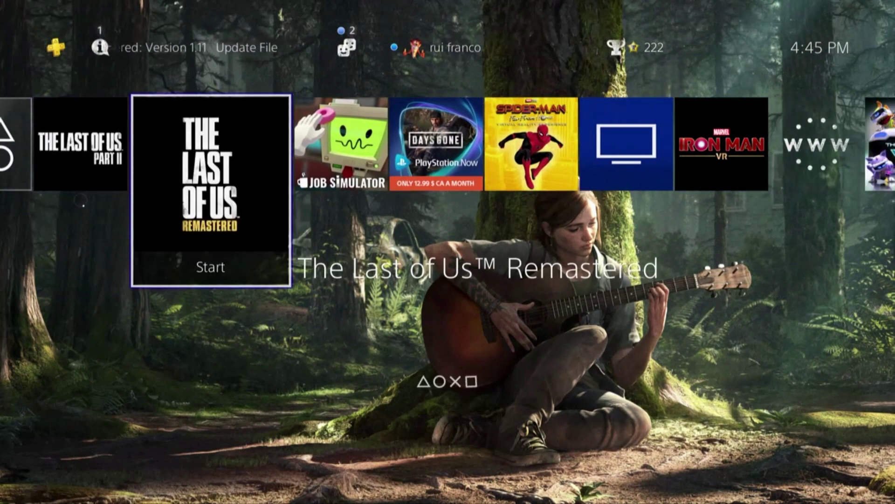
key("Left")
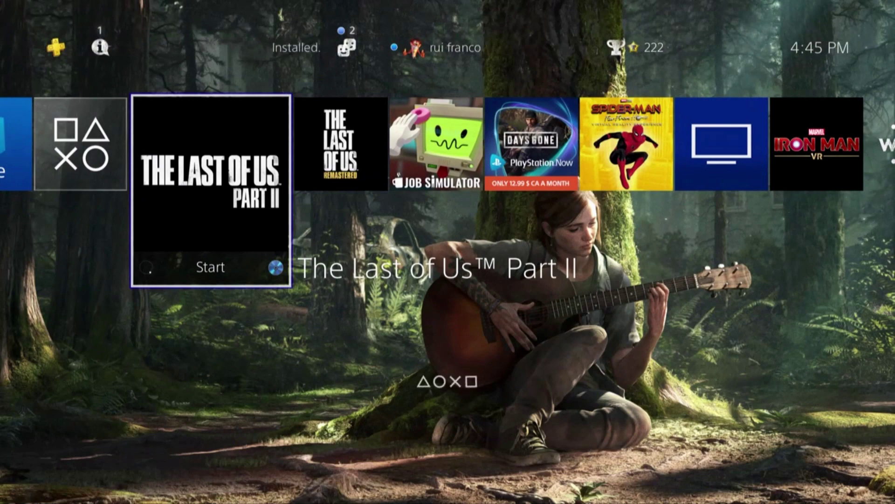
key("Right")
key("Return")
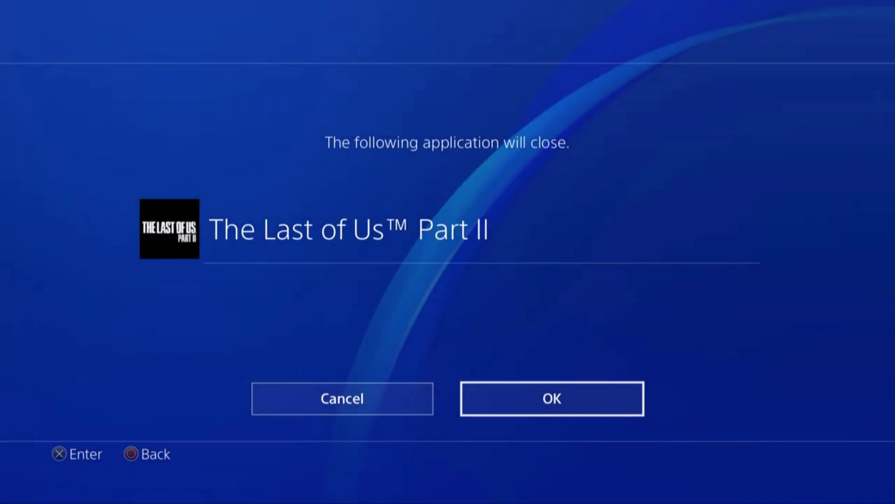
key("Left")
key("Return")
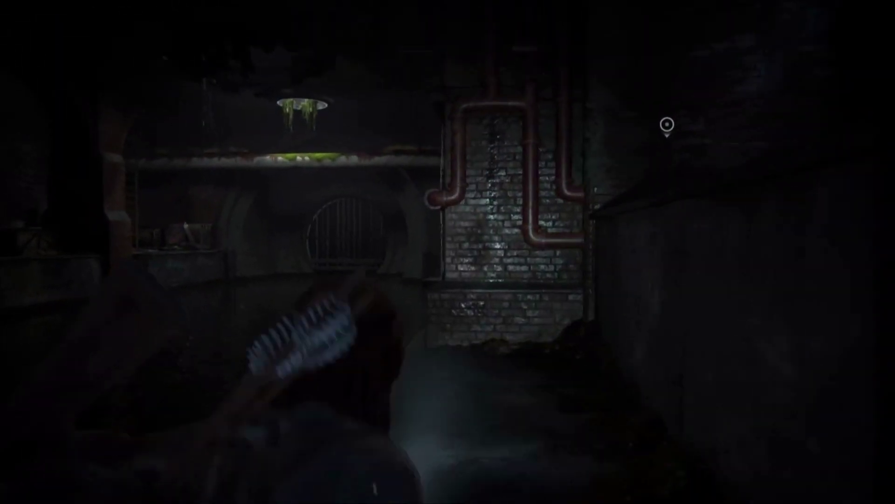
- Leave the remote play session and return to the Fire TV home screen
key("w")
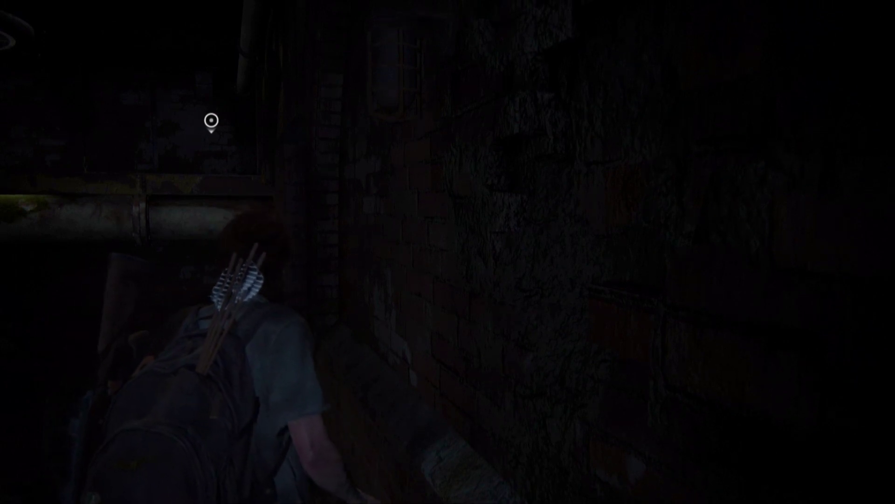
key("Escape")
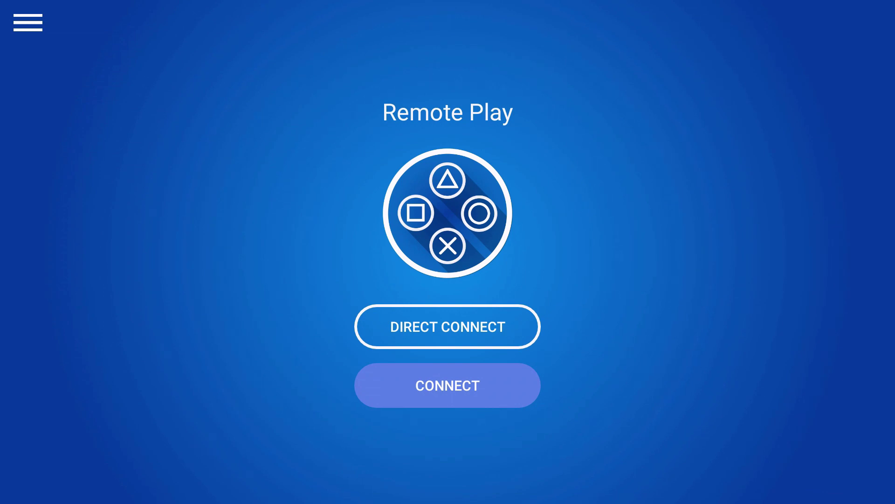
key("Home")
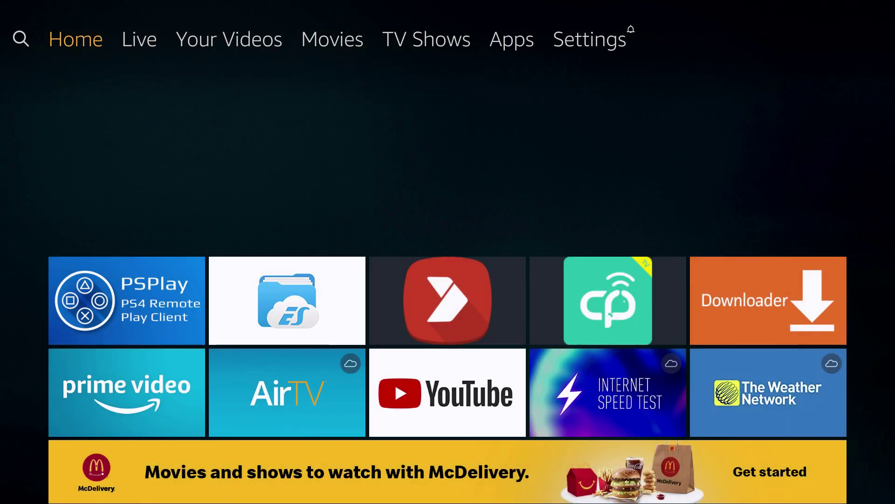
key("Down")
key("Down")
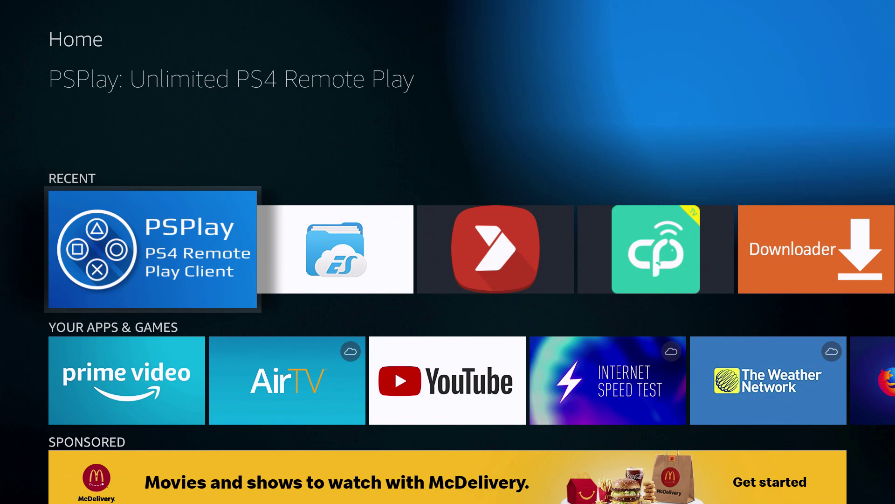
key("Up")
key("Up")
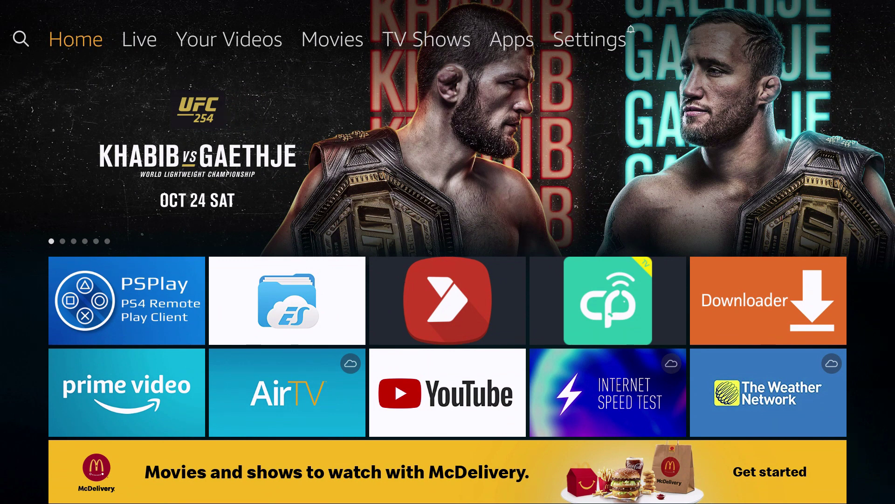
- Search Fire TV for Psplay and open the store page of PSPlay: Unlimited PS4 Remote Play
key("Left")
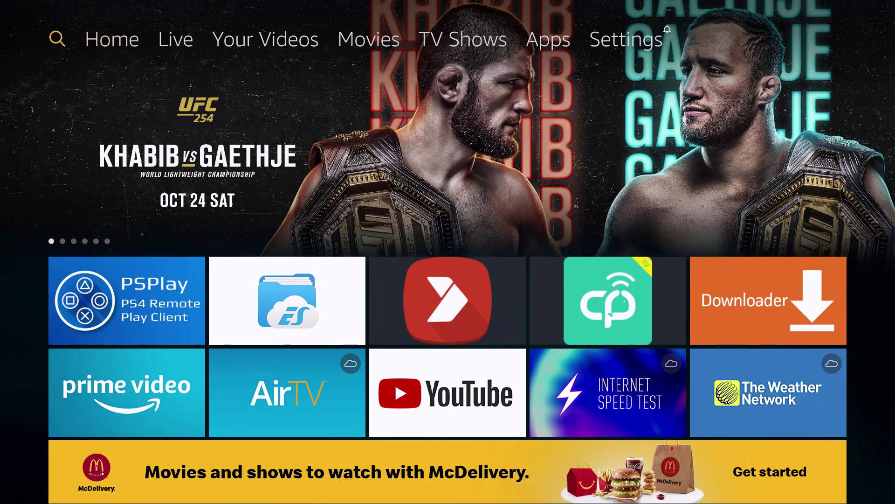
key("Down")
key("Down")
key("Return")
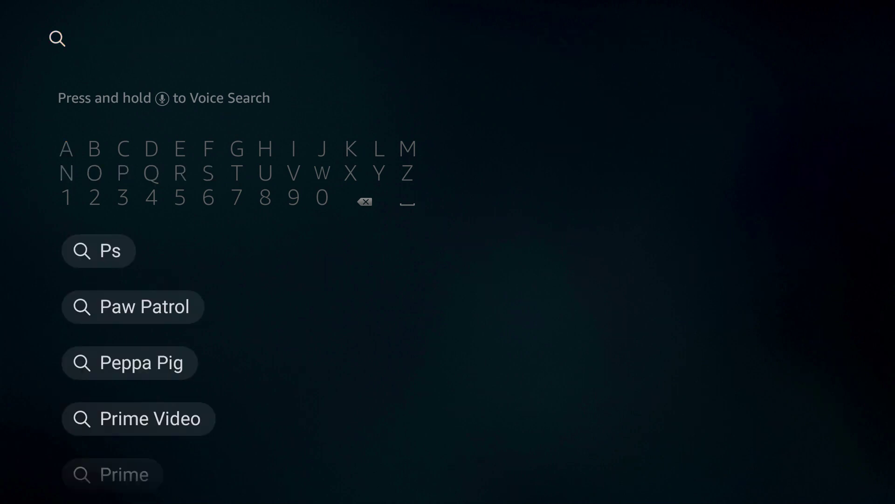
key("Left")
key("Return")
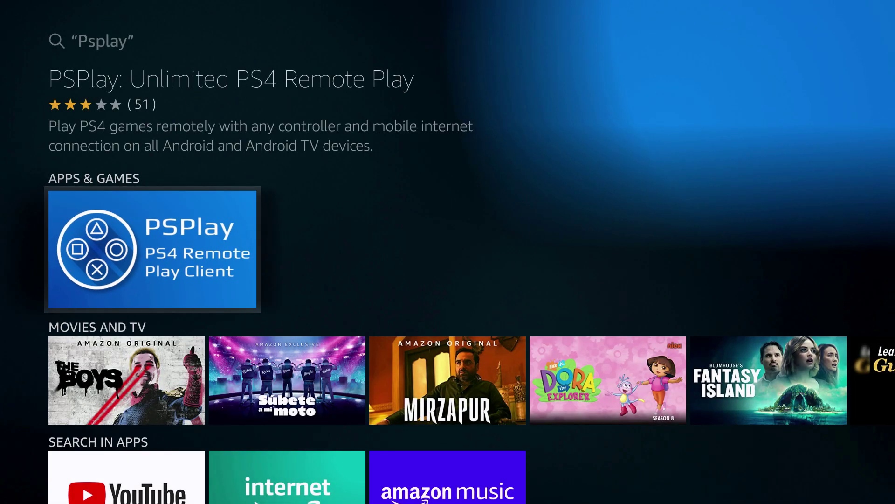
key("Return")
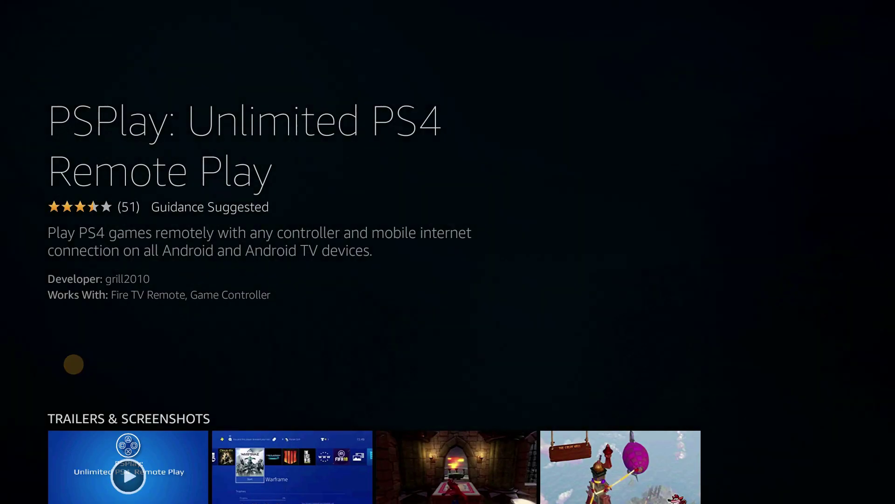
- Download the PSPlay: Unlimited PS4 Remote Play app from its store page
key("Down")
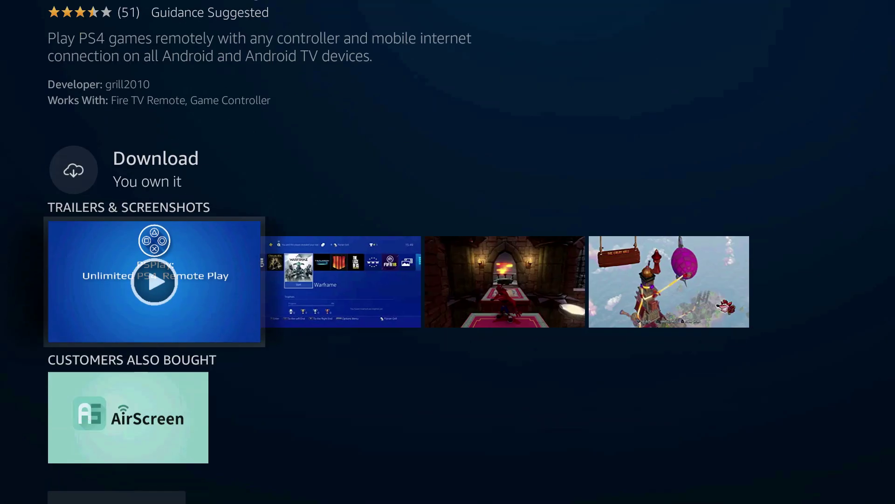
key("Up")
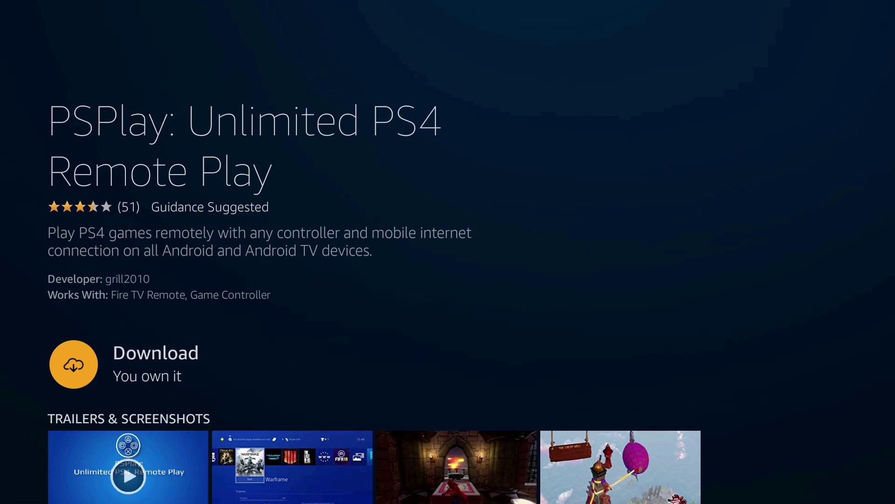
key("Return")
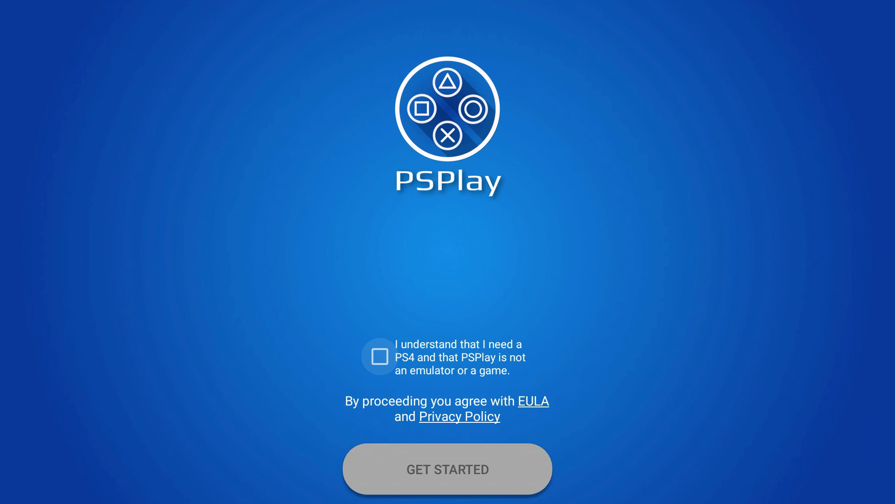
- Acknowledge that a PS4 is needed for PSPlay, and read the EULA through to its end
left_click(380, 357)
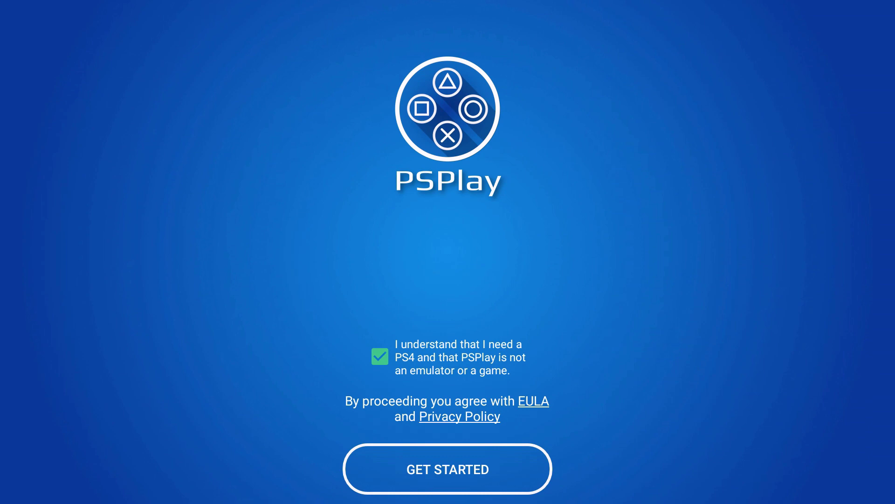
left_click(533, 401)
scroll(448, 261, "down", 20)
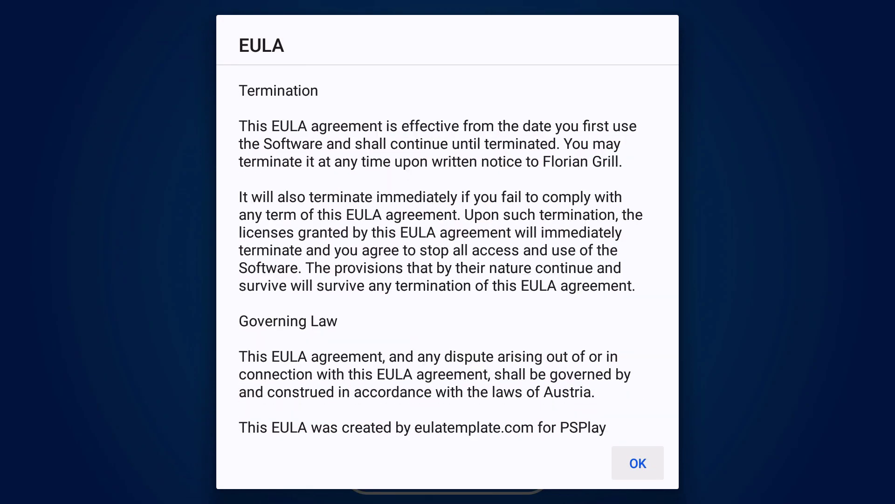
key("Return")
- Get started with PSPlay and go through its introduction pages, closing the last one
key("Down")
key("Down")
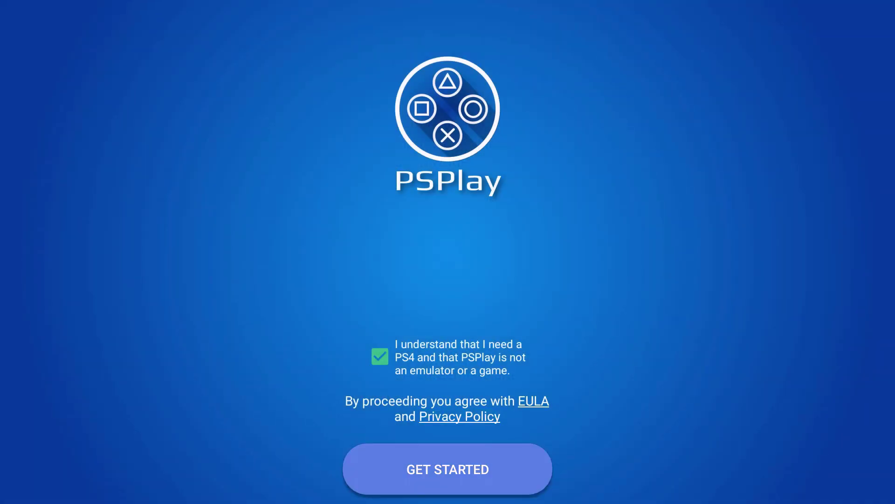
key("Return")
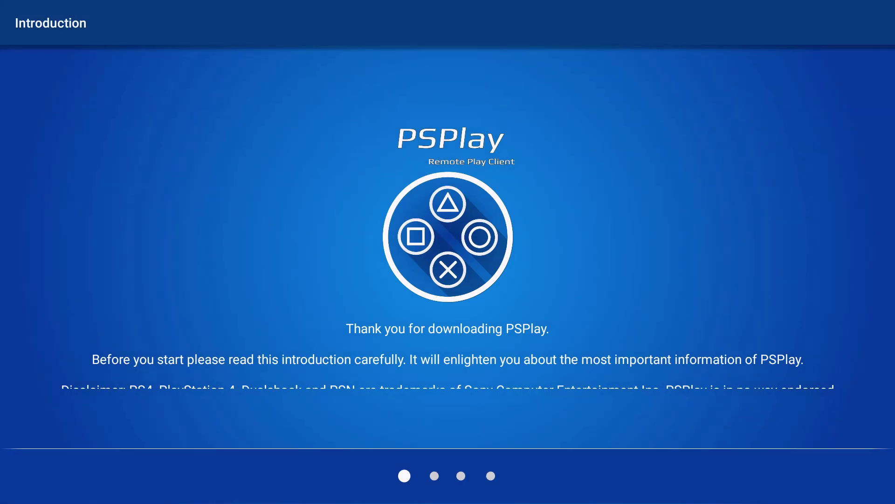
key("Down")
key("Right")
key("Right")
key("Right")
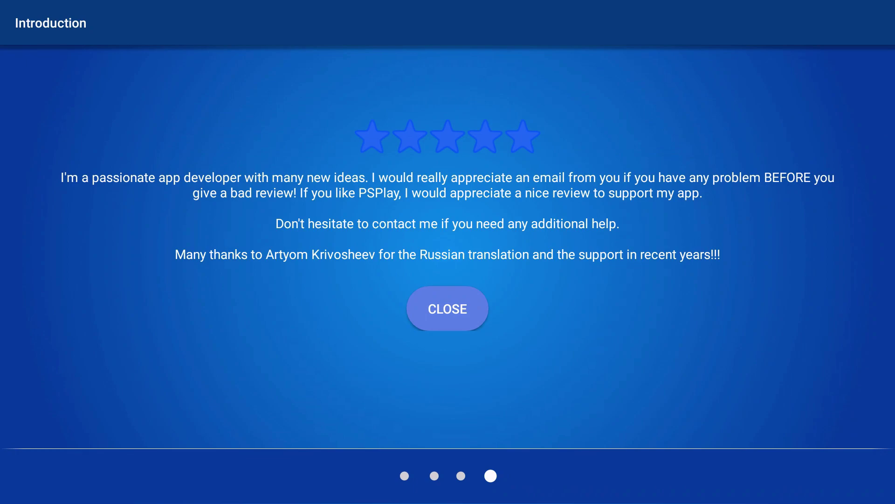
key("Return")
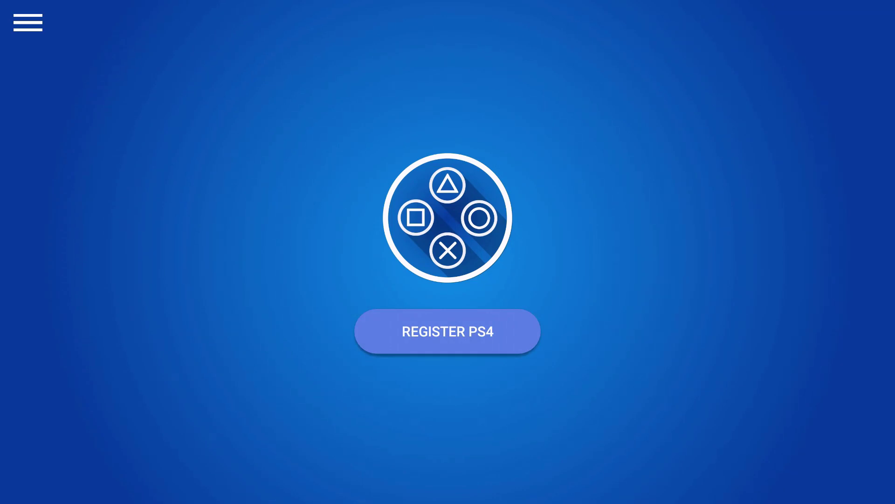
- Start registering a PS4 and choose 8.0+ as its installed firmware after reviewing the available firmware ranges
key("Return")
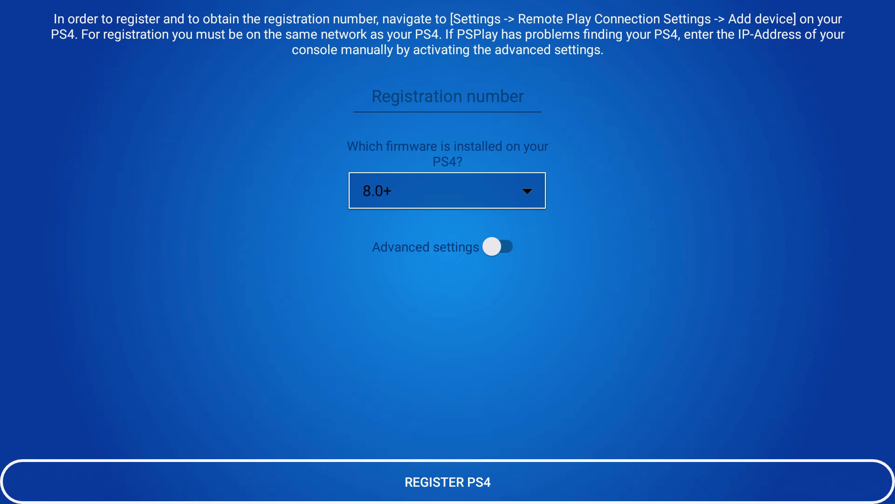
key("Return")
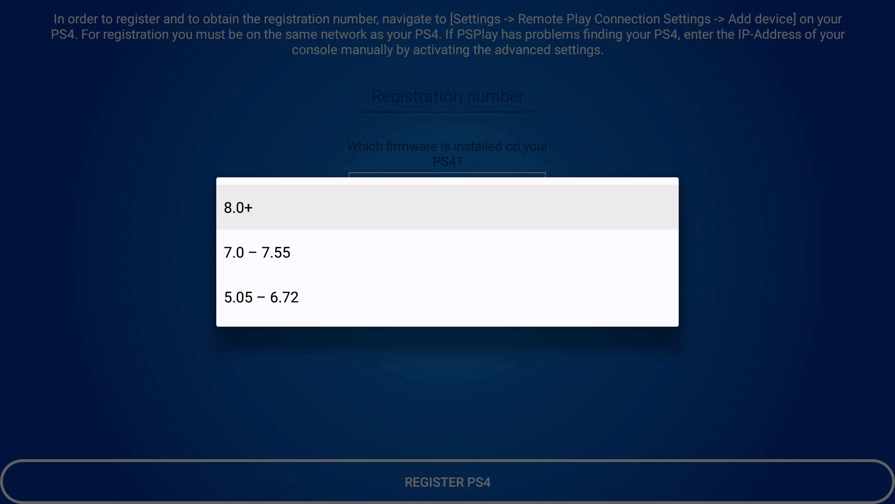
key("Down")
key("Down")
key("Up")
key("Up")
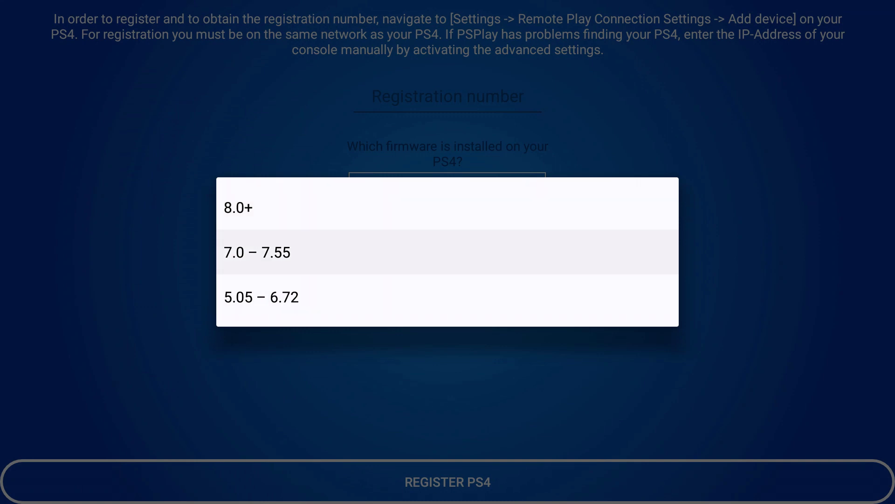
key("Down")
key("Down")
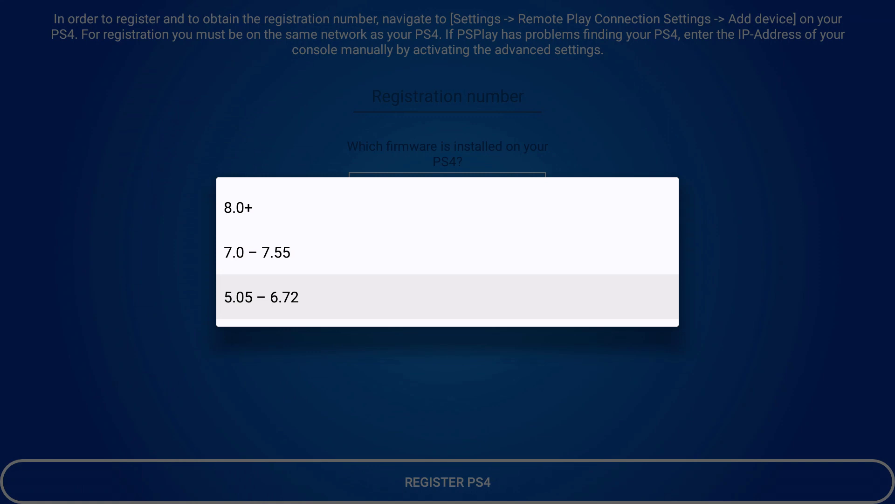
key("Up")
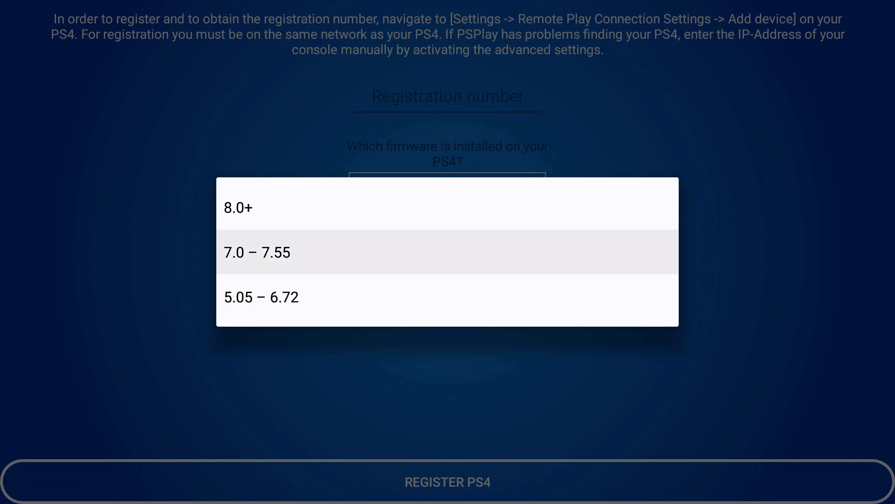
key("Down")
key("Up")
key("Up")
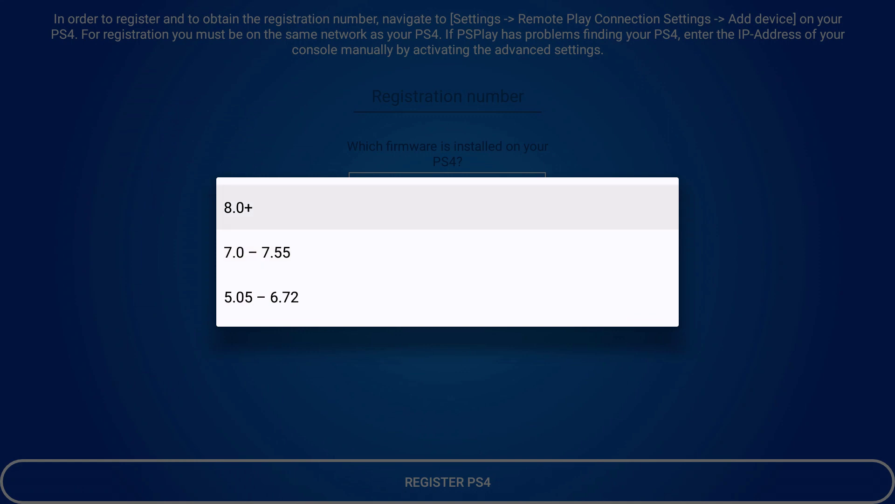
key("Down")
key("Down")
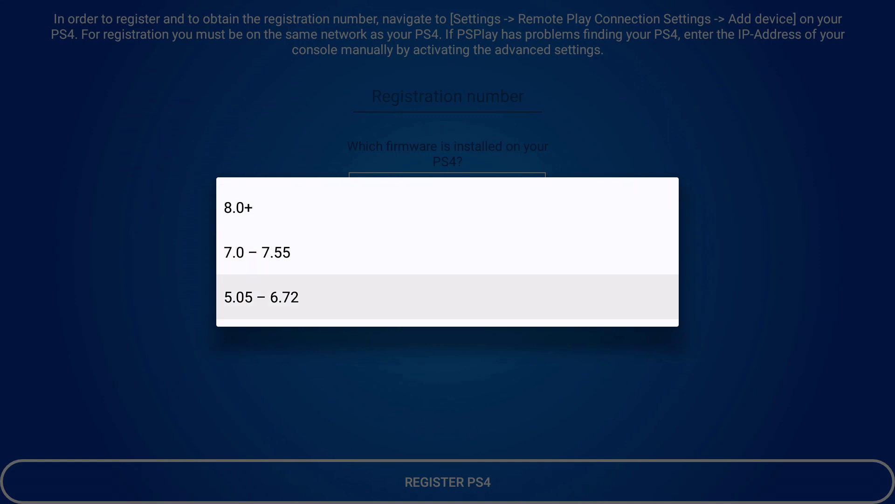
key("Up")
key("Up")
key("Return")
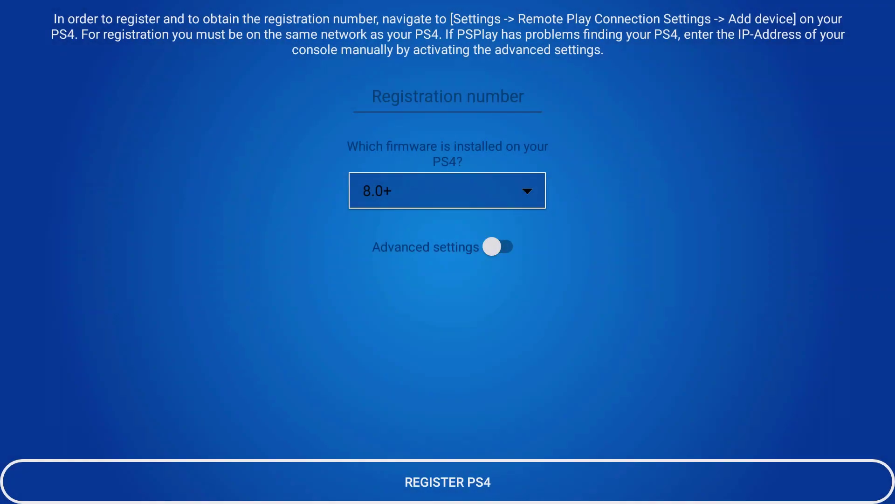
- Turn on the advanced settings to view the PS4/Broadcast IP and manual registration options, and try to register without a registration number
key("Down")
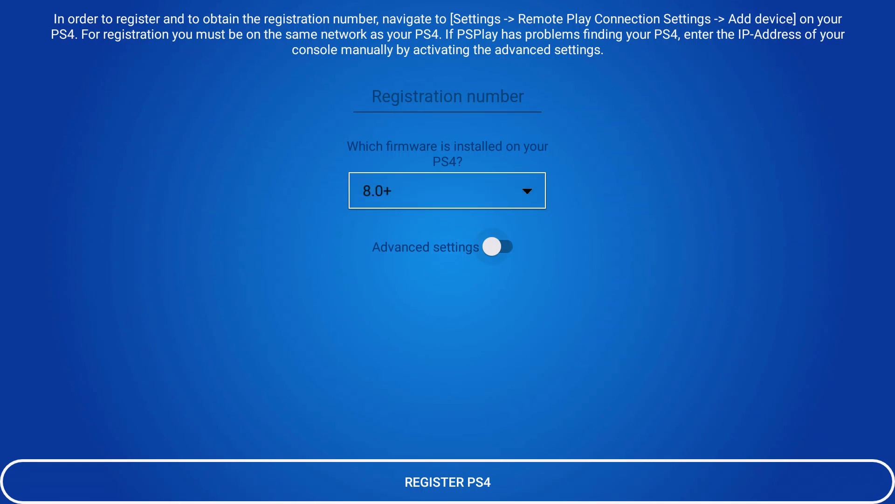
key("Return")
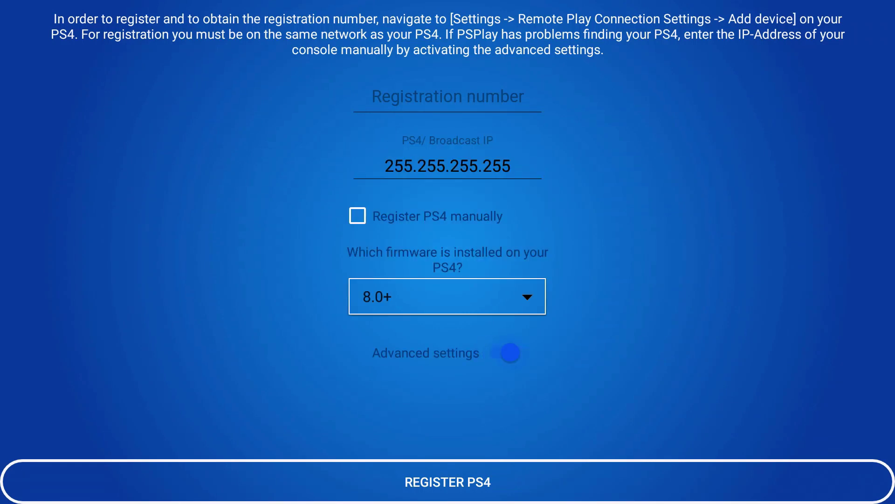
key("Up")
key("Up")
key("Down")
key("Down")
key("Down")
key("Return")
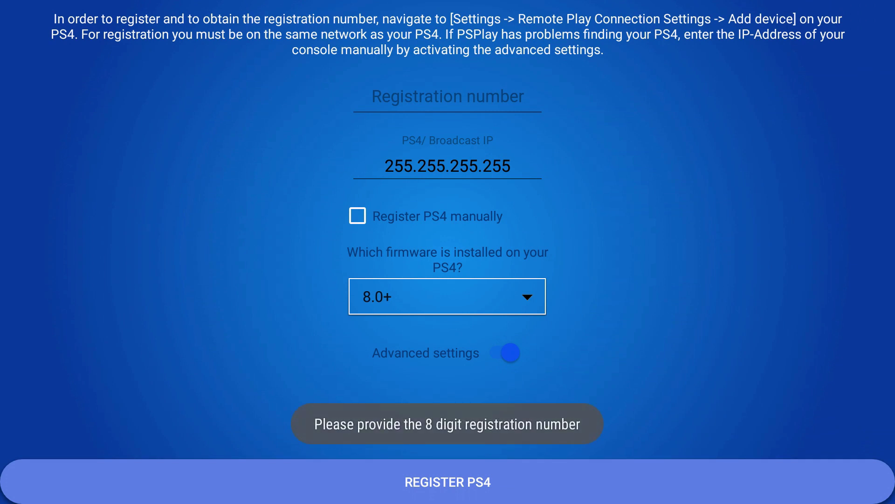
key("Up")
key("Return")
key("Up")
key("Up")
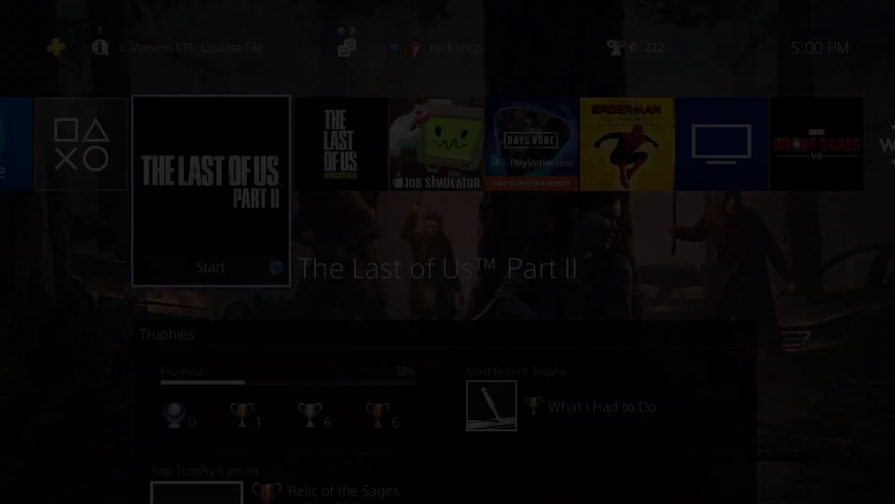
- Switch to the PS4 and open Settings from its home screen
key("Left")
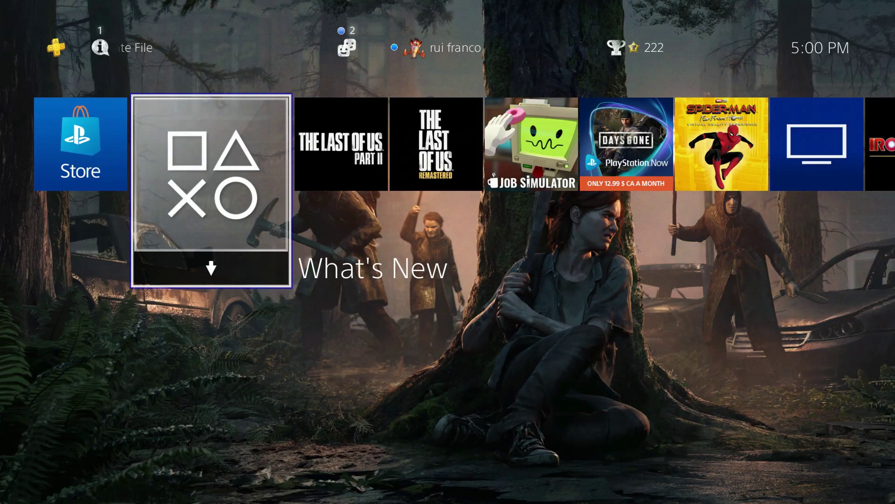
key("Right")
key("Right")
key("Right")
key("Right")
key("Up")
key("Right")
key("Left")
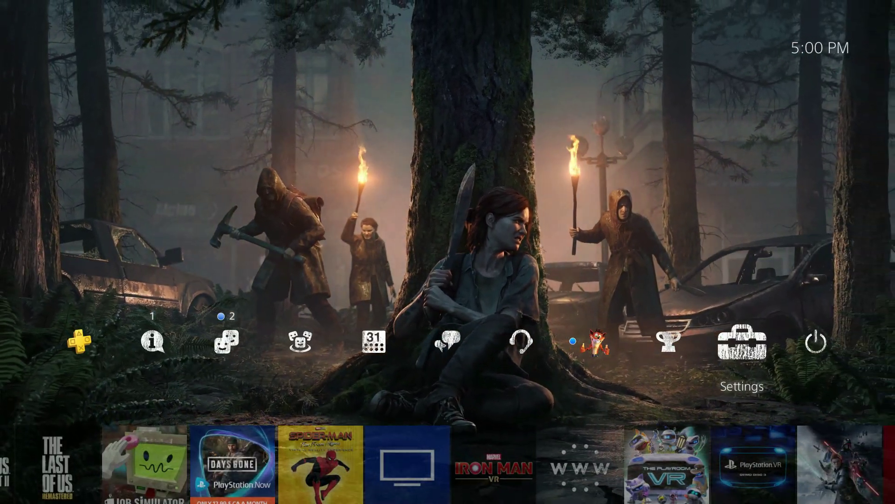
key("Return")
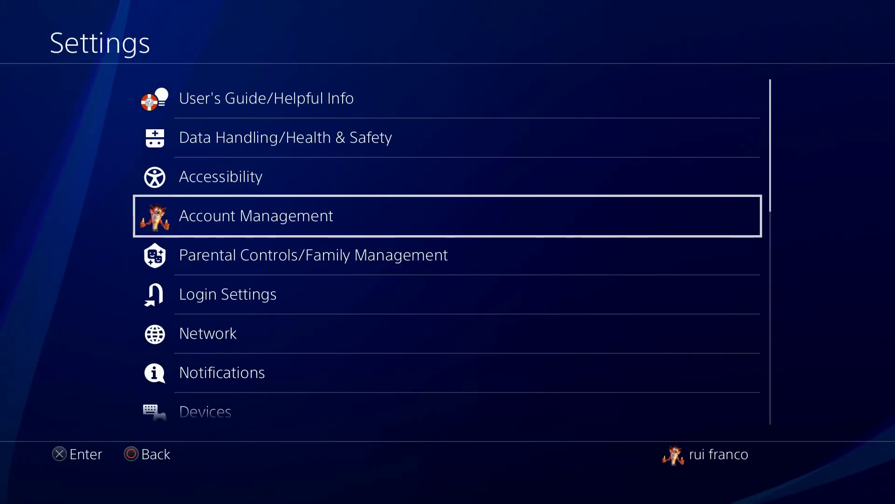
- Open the Remote Play Connection Settings and examine the Enable Remote Play, Connect Directly with PS Vita/PS TV and Add Device entries
key("Down")
key("Down")
key("Down")
key("Down")
key("Down")
key("Down")
key("Down")
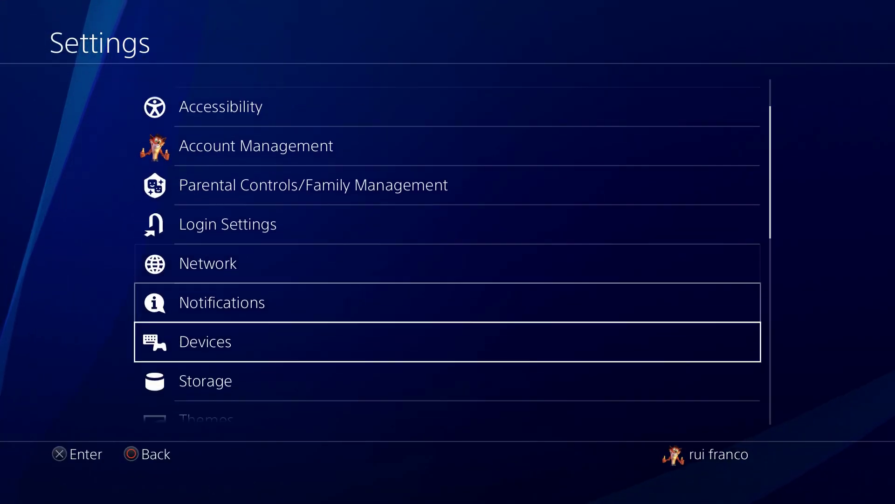
key("Down")
key("Down")
key("Down")
key("Down")
key("Down")
key("Down")
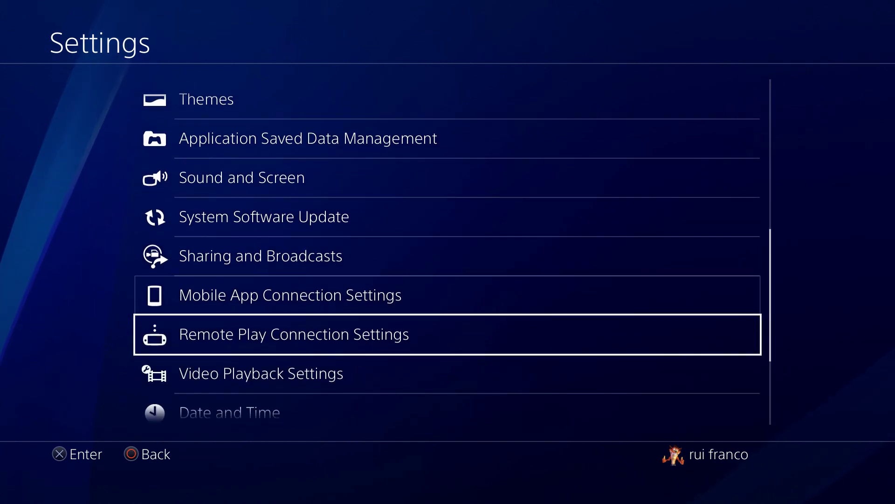
key("Return")
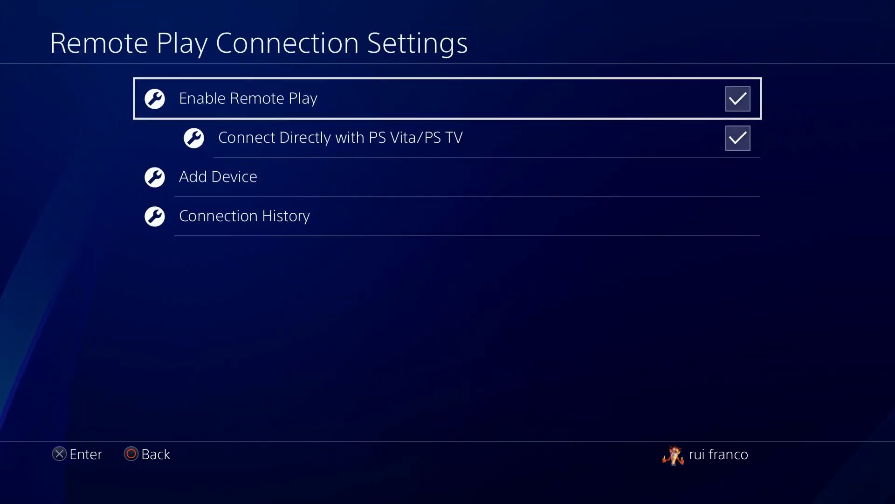
key("Down")
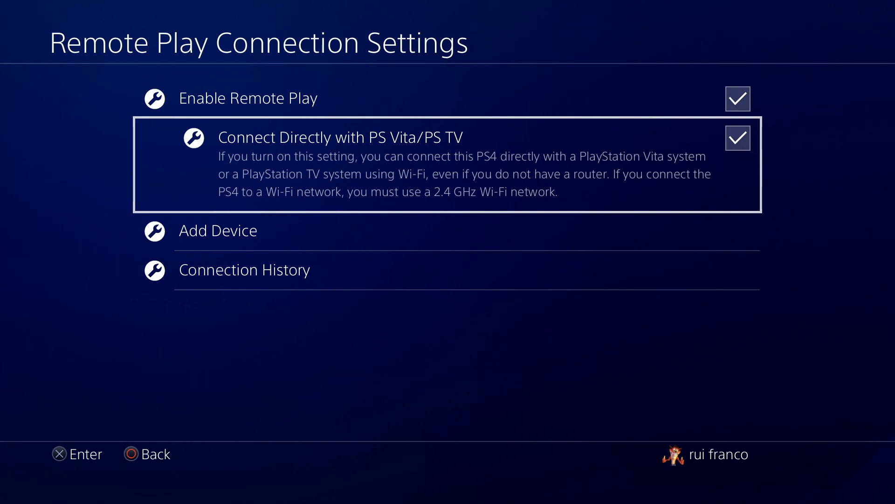
key("Down")
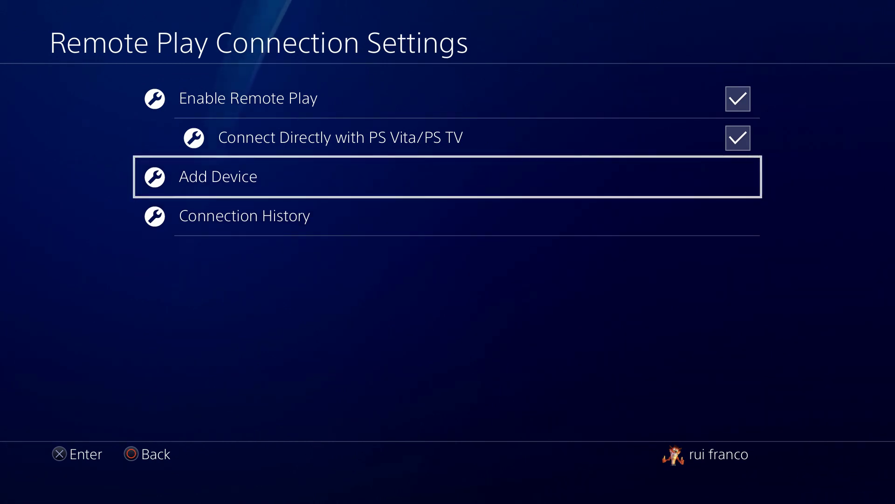
key("Escape")
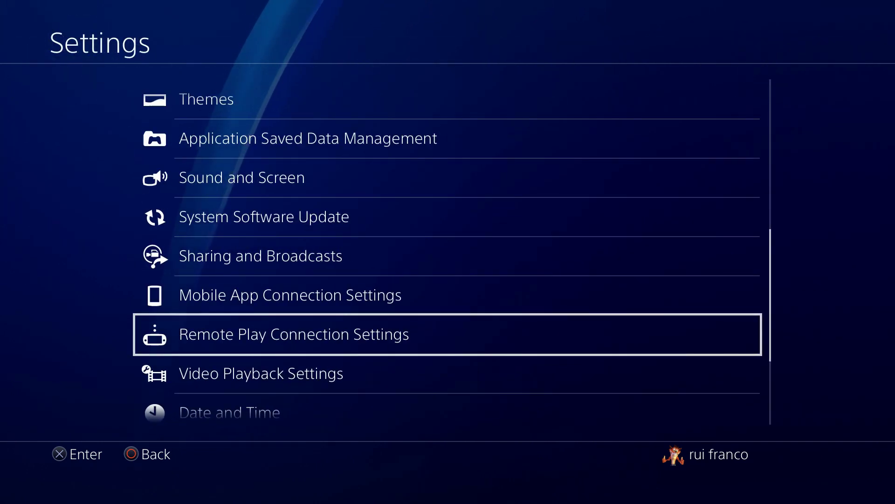
- Find the Network entry in the PS4 Settings list and open it
key("Down")
key("Down")
key("Down")
key("Down")
key("Down")
key("Down")
key("Up")
key("Up")
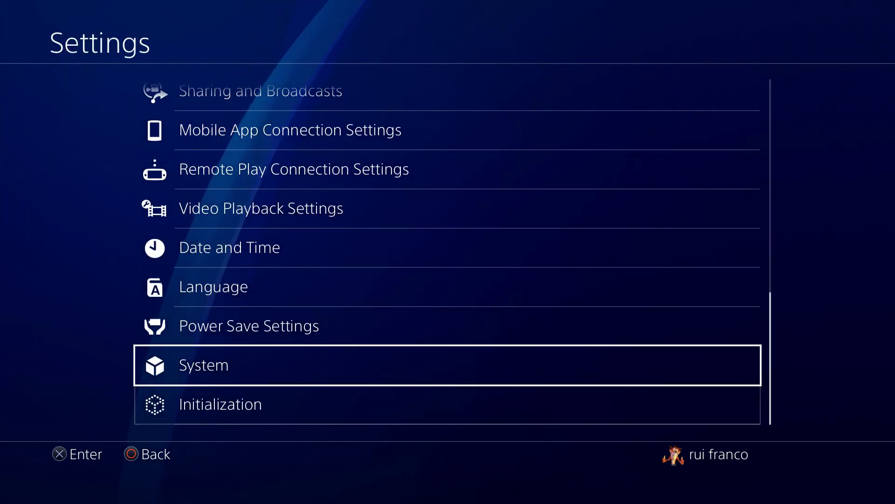
key("Up")
key("Up")
key("Up")
key("Up")
key("Up")
key("Up")
key("Up")
key("Up")
key("Up")
key("Up")
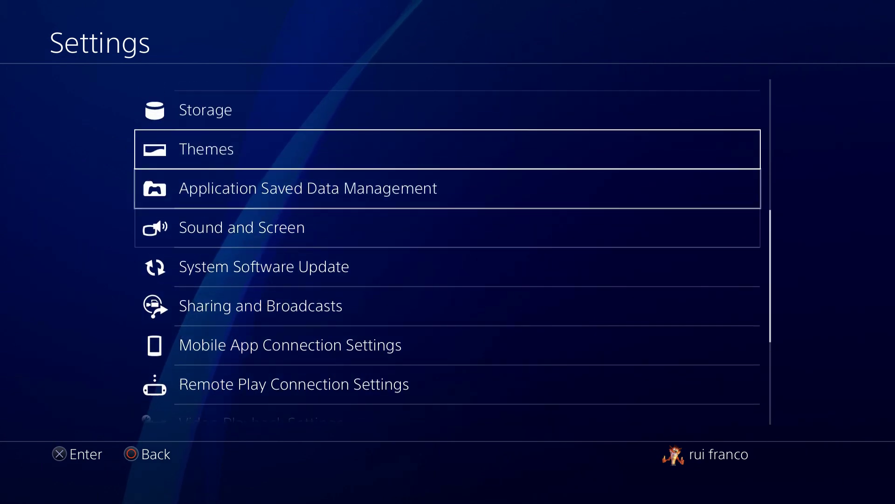
key("Up")
key("Up")
key("Up")
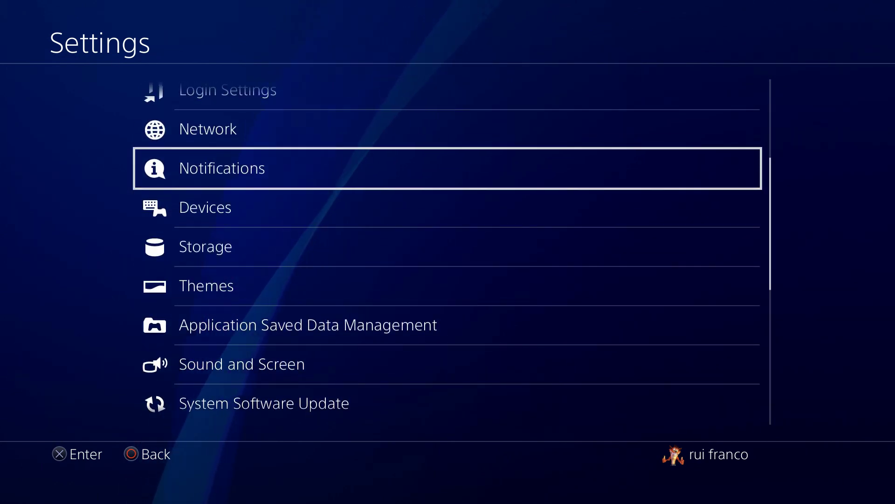
key("Up")
key("Return")
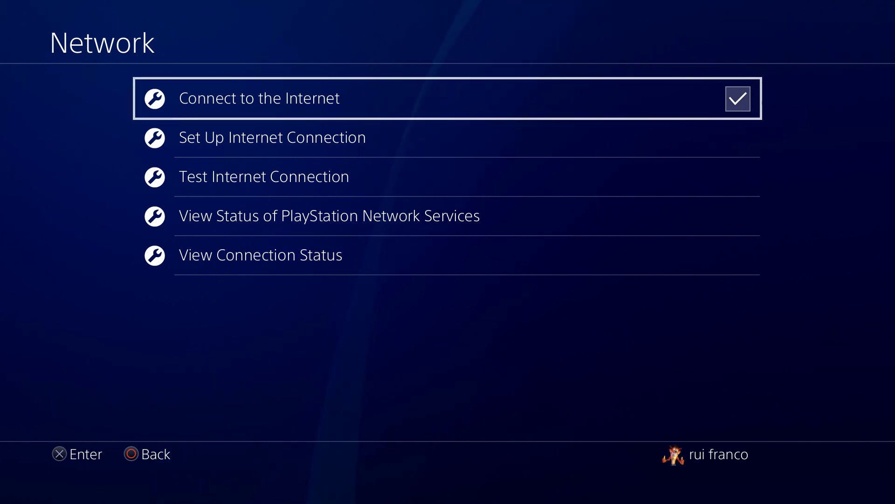
- Set up the PS4's Internet connection with a LAN cable using the Easy method, test the connection, and return to Settings
key("Down")
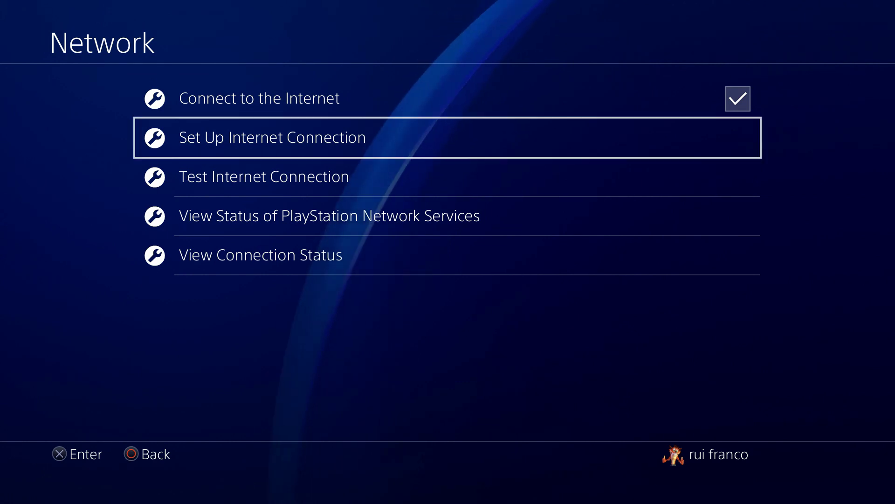
key("Return")
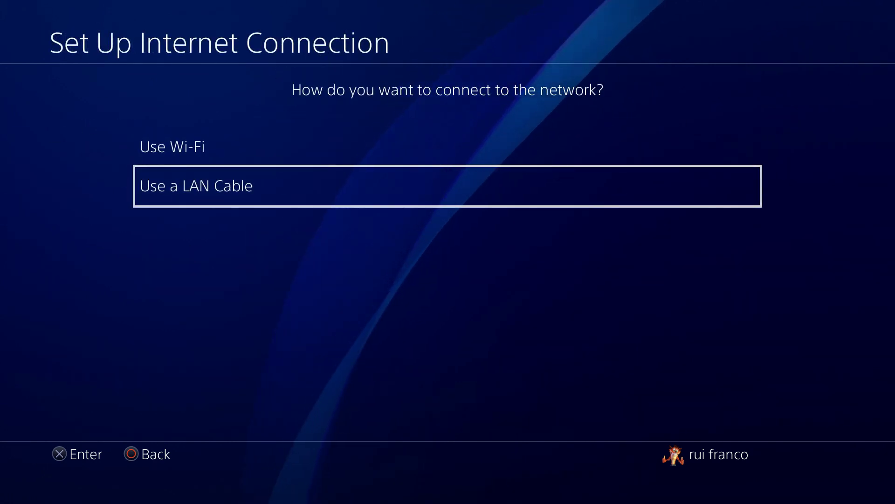
key("Up")
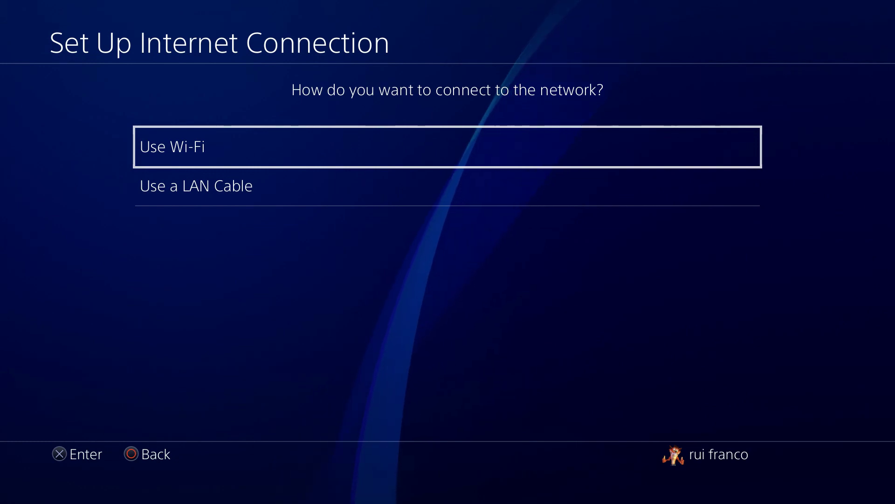
key("Down")
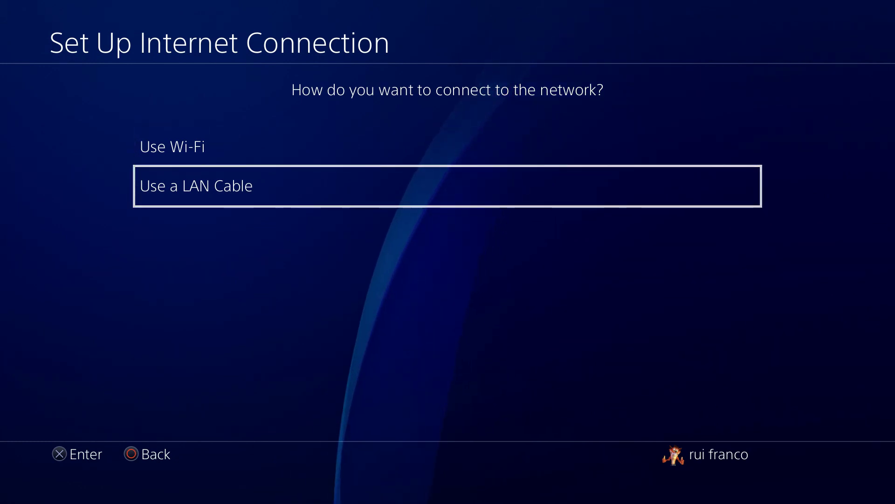
key("Return")
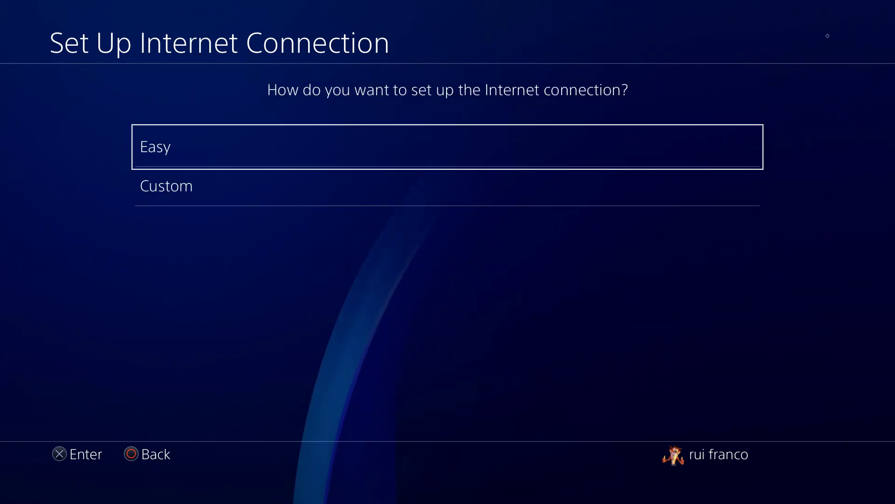
key("Return")
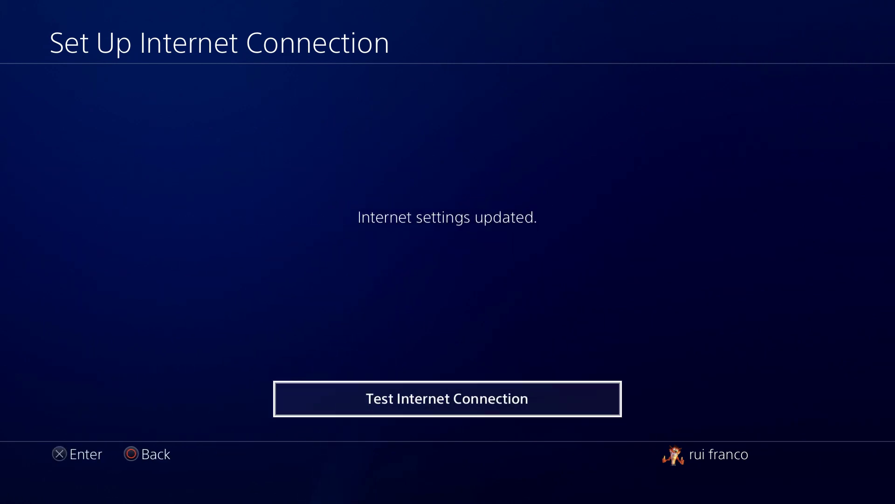
key("Return")
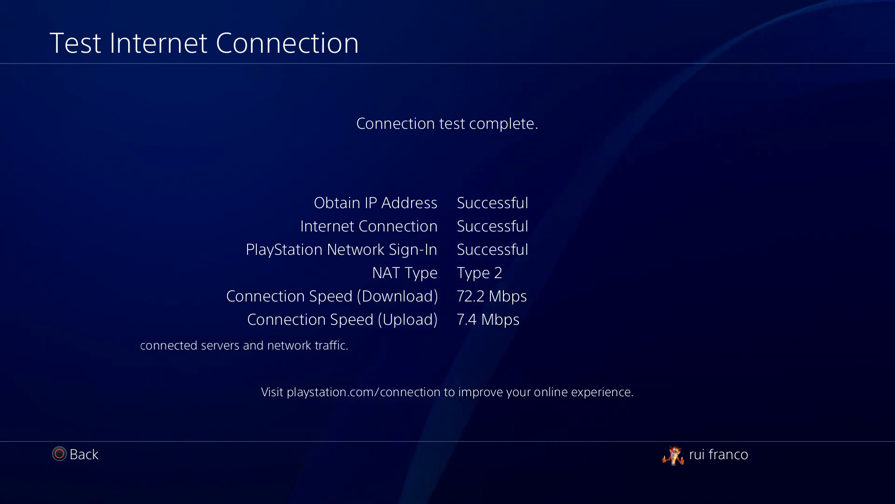
key("Escape")
key("Escape")
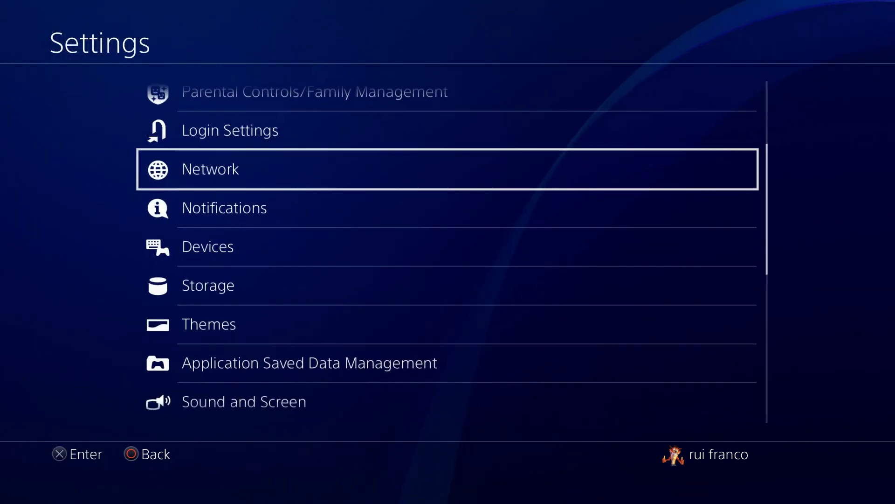
- Find the Remote Play Connection Settings entry in the PS4 Settings list and open it
key("Down")
key("Down")
key("Down")
key("Down")
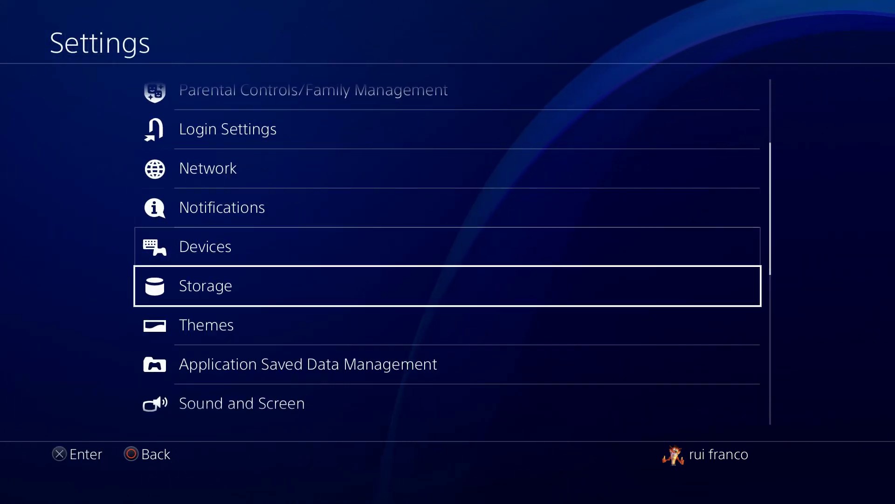
key("Down")
key("Down")
key("Down")
key("Down")
key("Down")
key("Down")
key("Down")
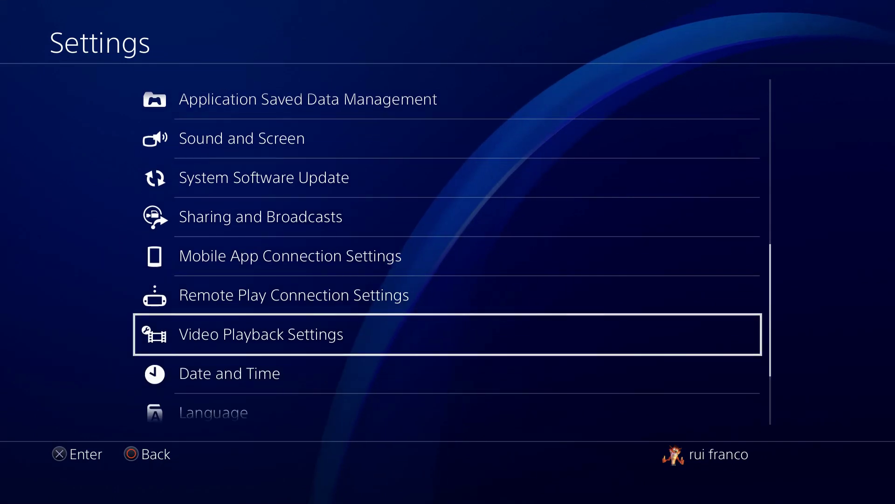
key("Down")
key("Down")
key("Down")
key("Down")
key("Down")
key("Up")
key("Up")
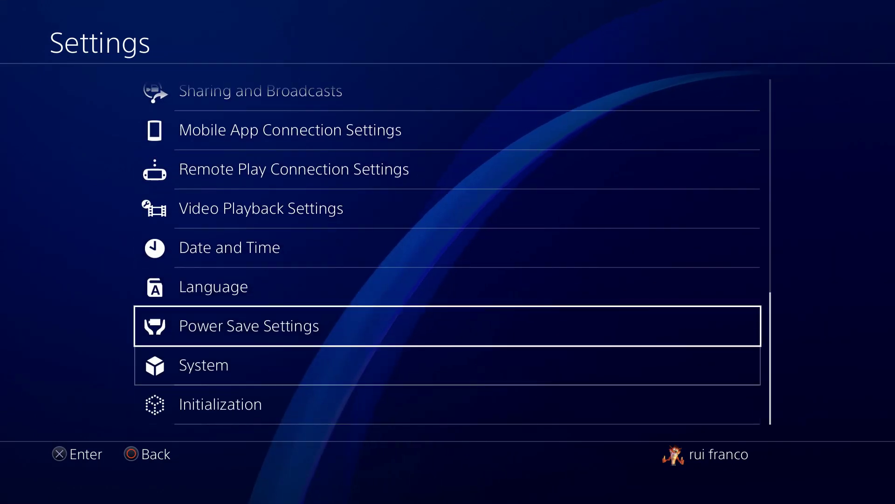
key("Up")
key("Up")
key("Up")
key("Up")
key("Return")
- Start Add Device to obtain a registration number for the remote play device
key("Down")
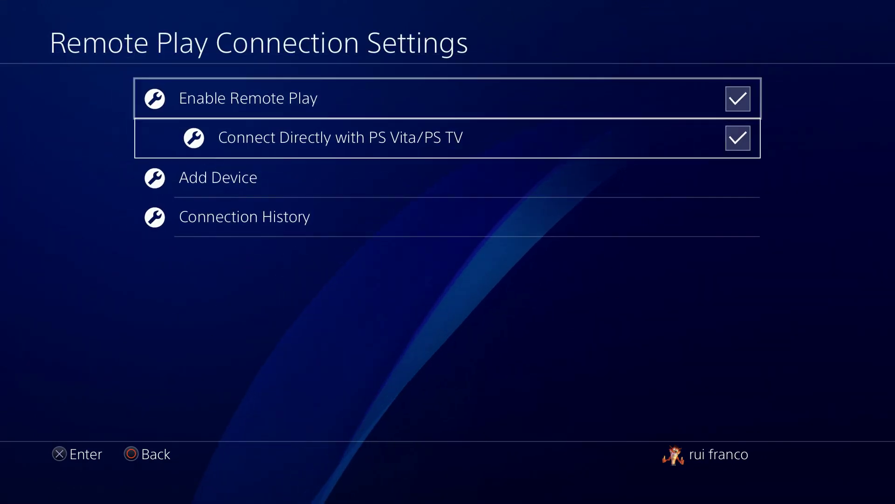
key("Down")
key("Return")
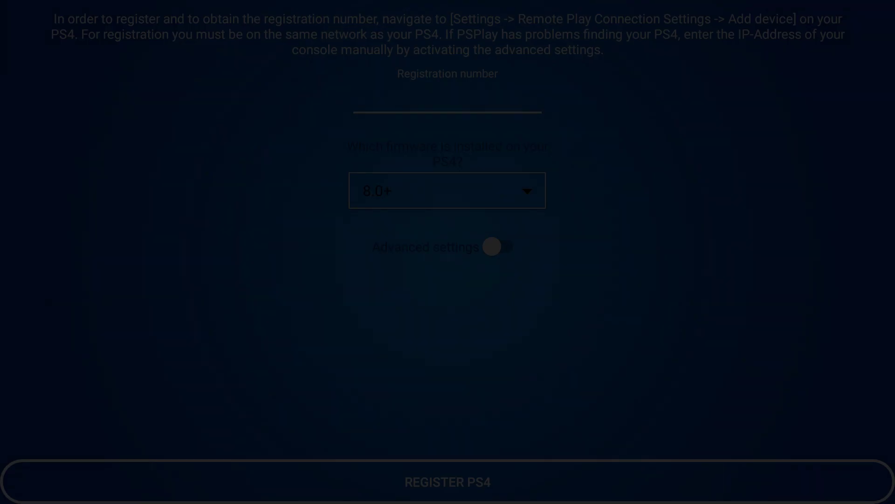
- Switch to PSPlay, enter the PS4's registration number, submit the PS4 registration and accept the Account-ID information
key("Return")
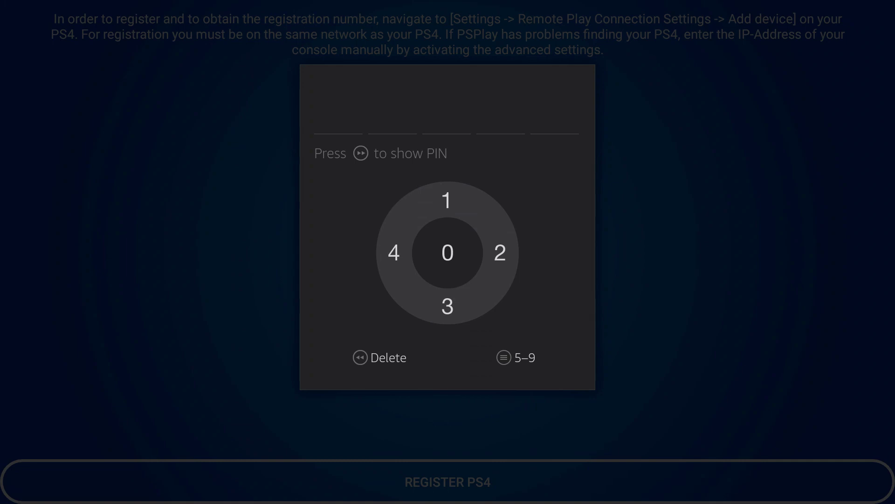
key("Return")
key("Menu")
key("Return")
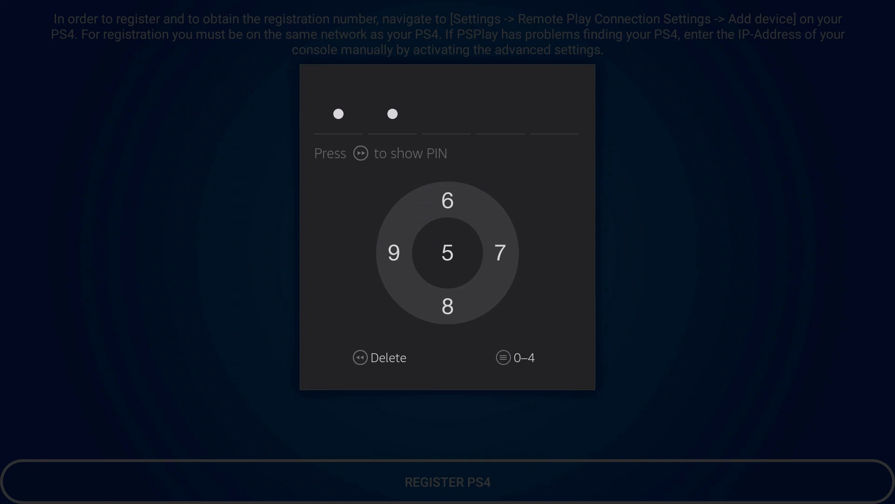
key("Menu")
key("Up")
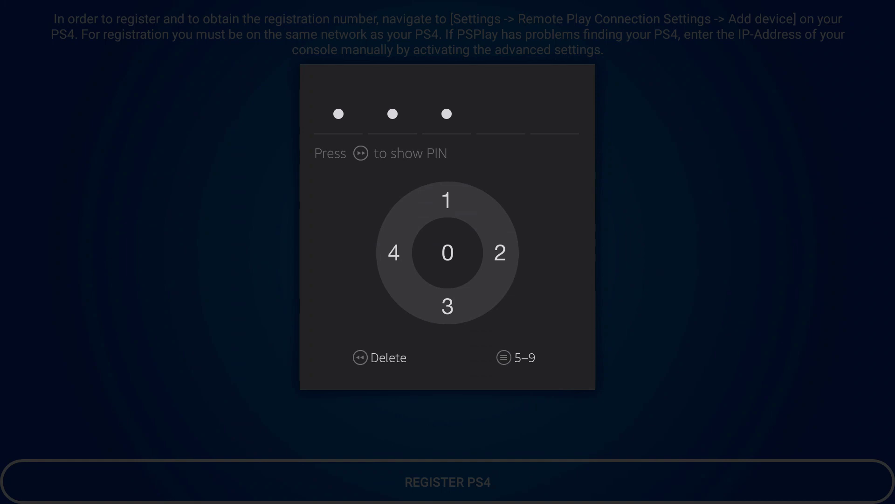
key("Menu")
key("Return")
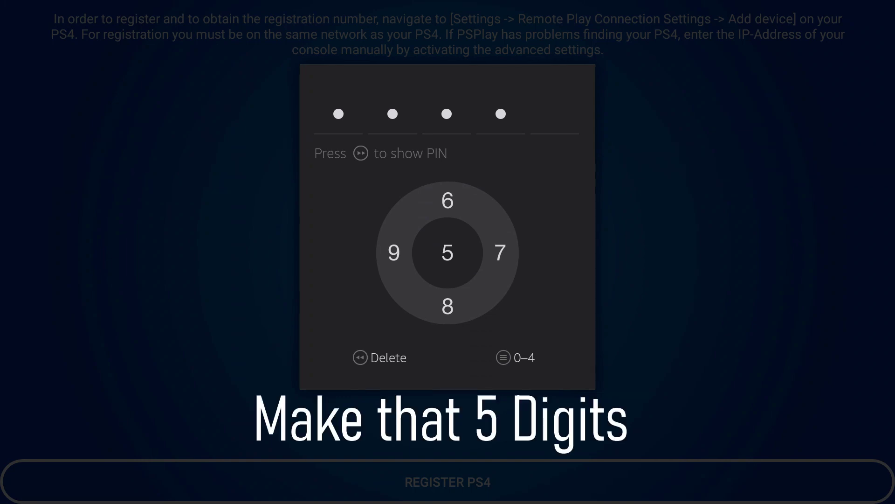
key("Menu")
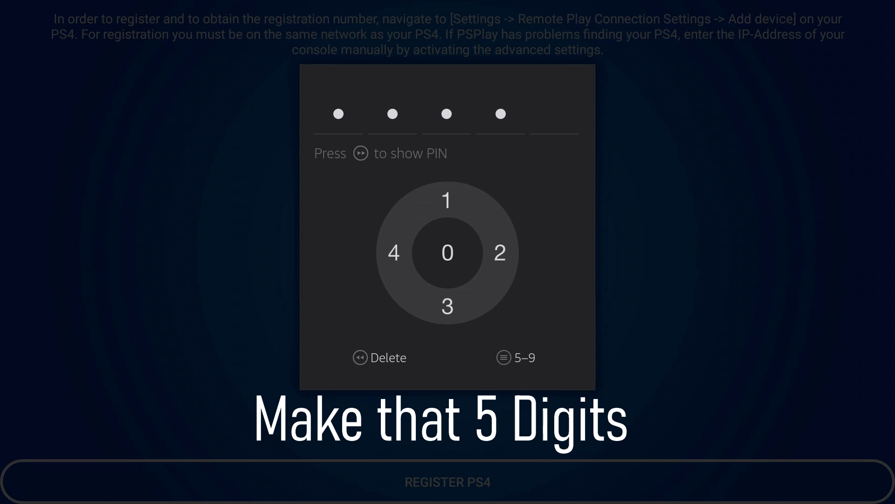
key("Down")
key("Menu")
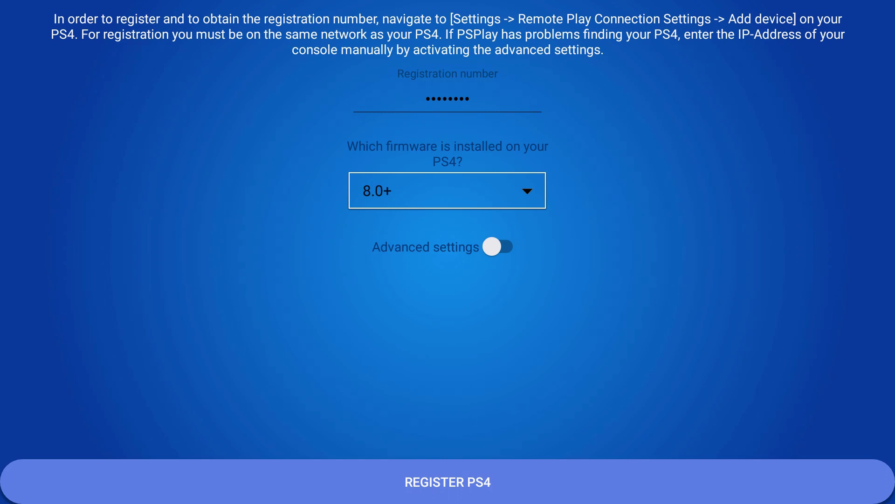
key("Return")
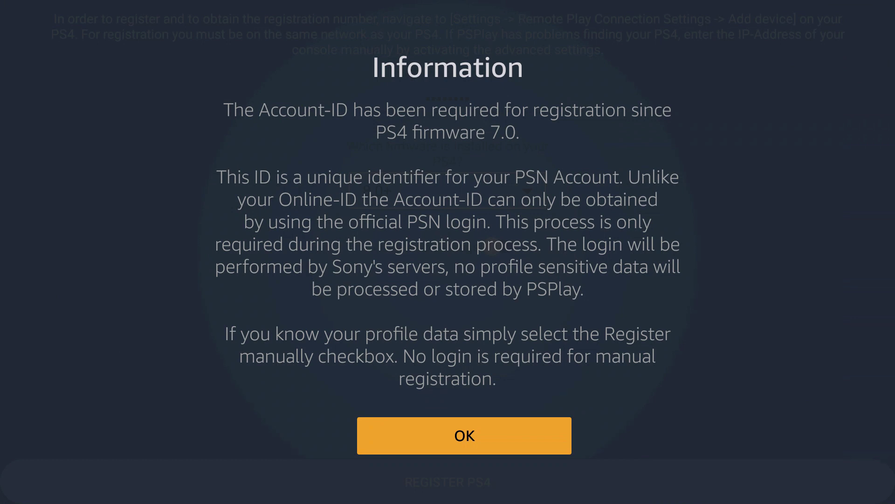
key("Return")
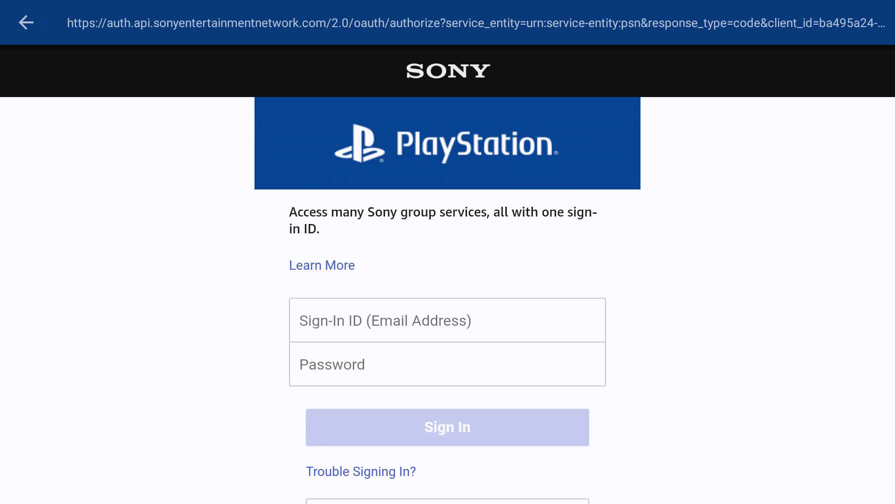
- Enter the account's e-mail address as the Sign-In ID on the PlayStation login page
key("Down")
key("Down")
key("Down")
key("Up")
key("Return")
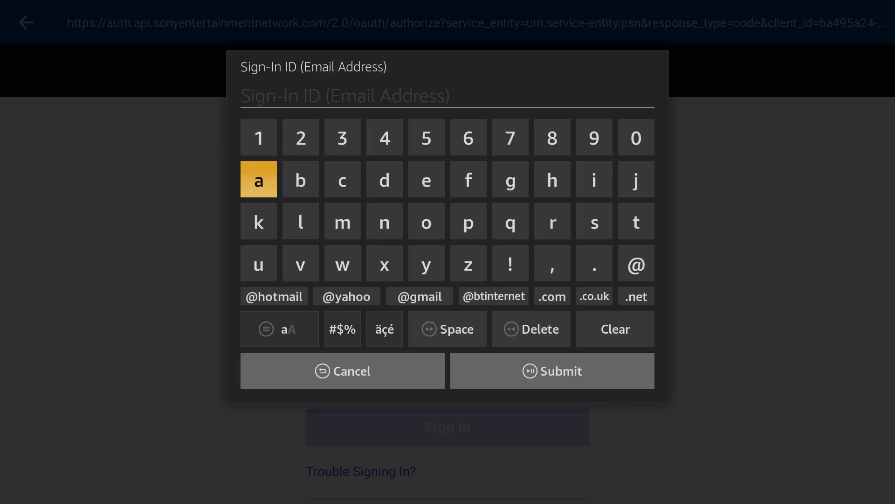
key("Right")
key("Right")
key("Right")
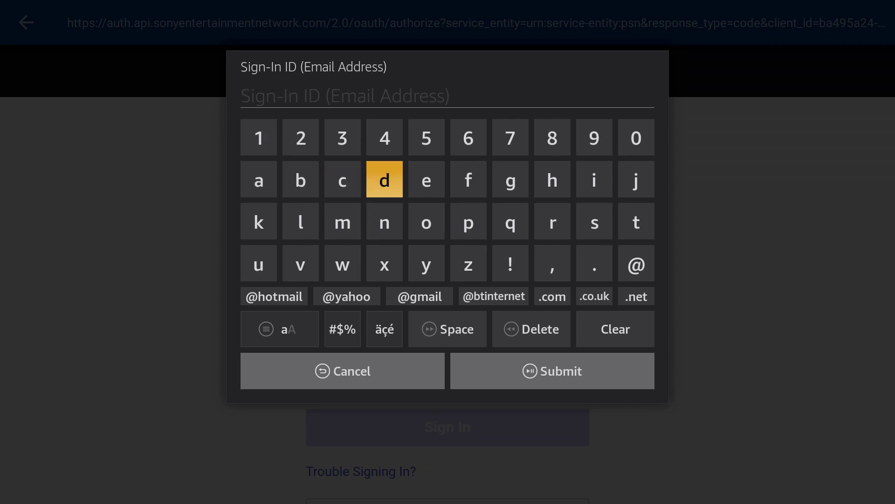
key("Right")
key("Right")
key("Right")
key("Right")
key("Down")
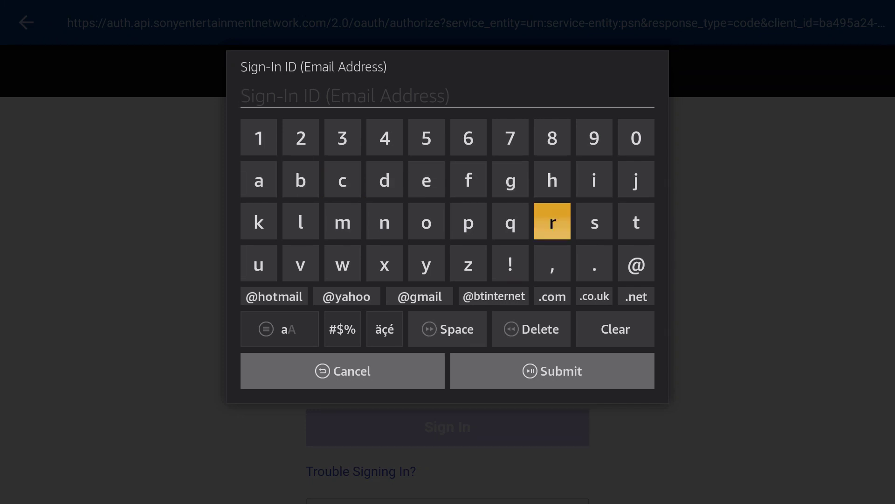
key("Return")
key("Left")
key("Left")
key("Left")
key("Left")
key("Left")
key("Left")
key("Left")
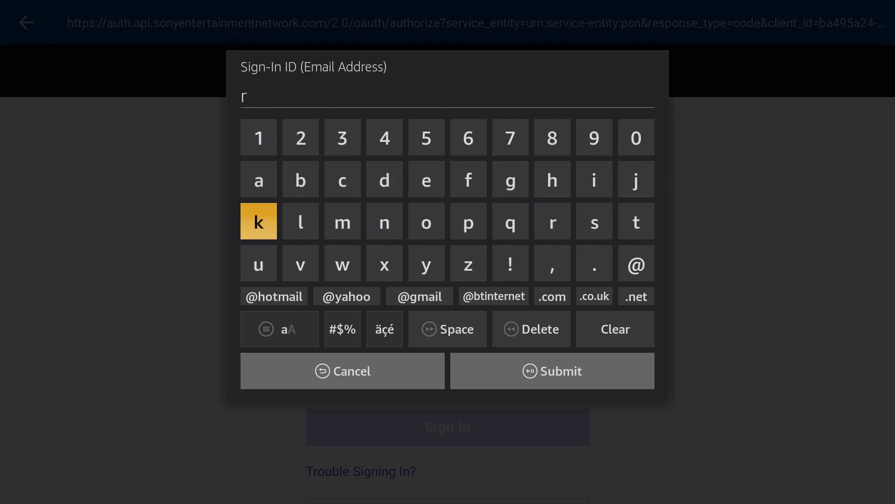
key("Down")
key("Return")
key("Right")
key("Right")
key("Right")
key("Right")
key("Right")
key("Right")
key("Right")
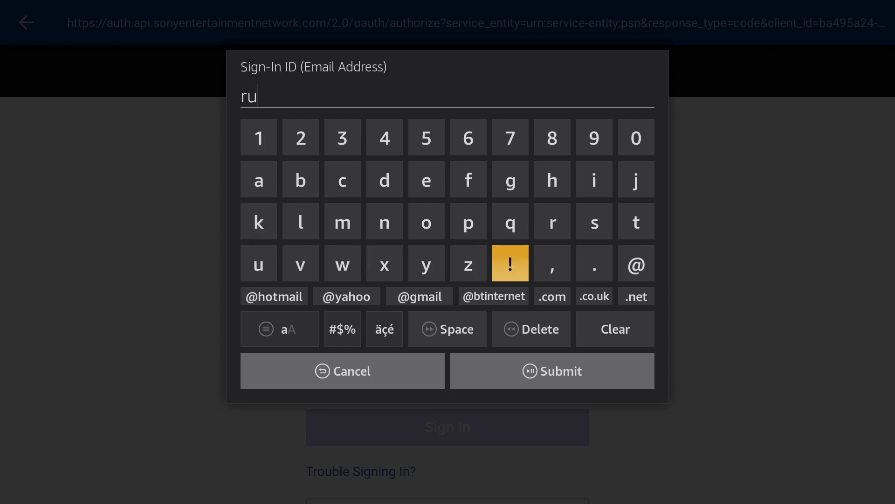
key("Up")
key("Up")
key("Right")
key("Down")
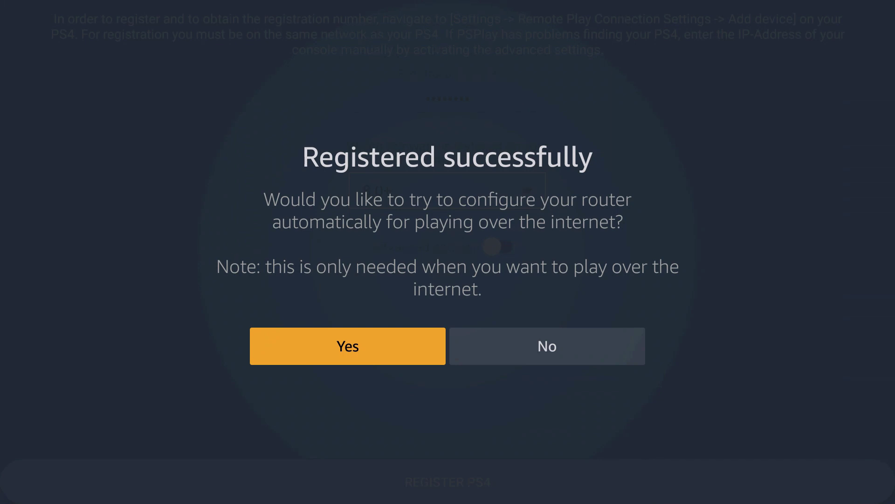
- Decline the automatic router configuration and open PSPlay's Settings
key("Right")
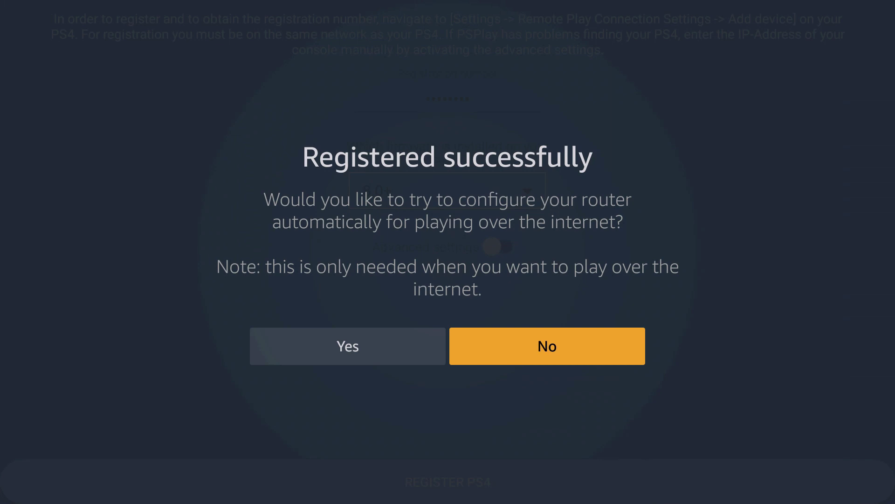
key("Return")
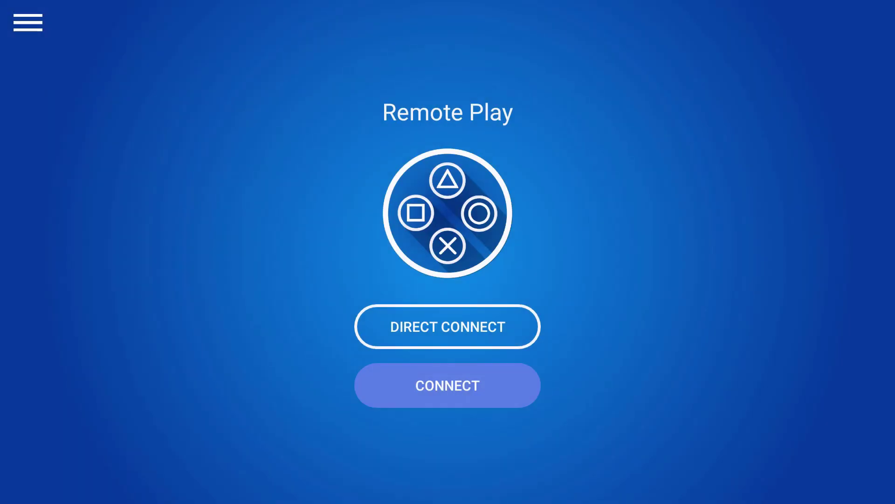
key("Up")
key("Up")
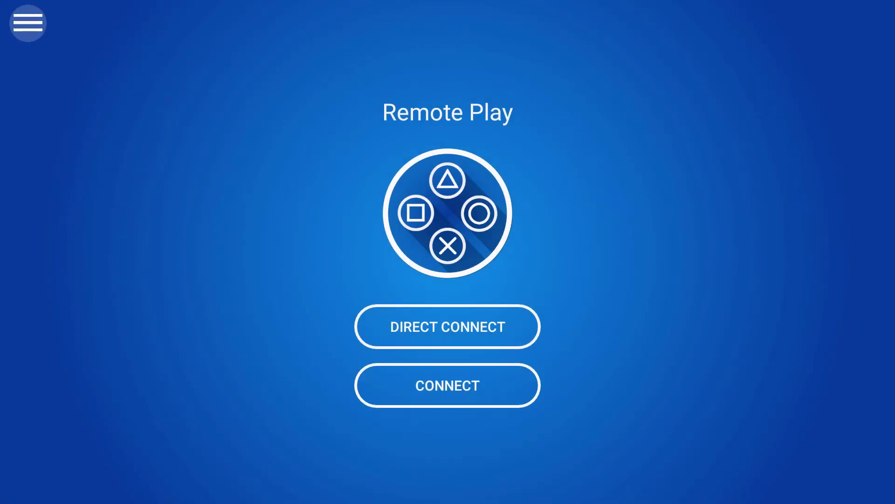
key("Return")
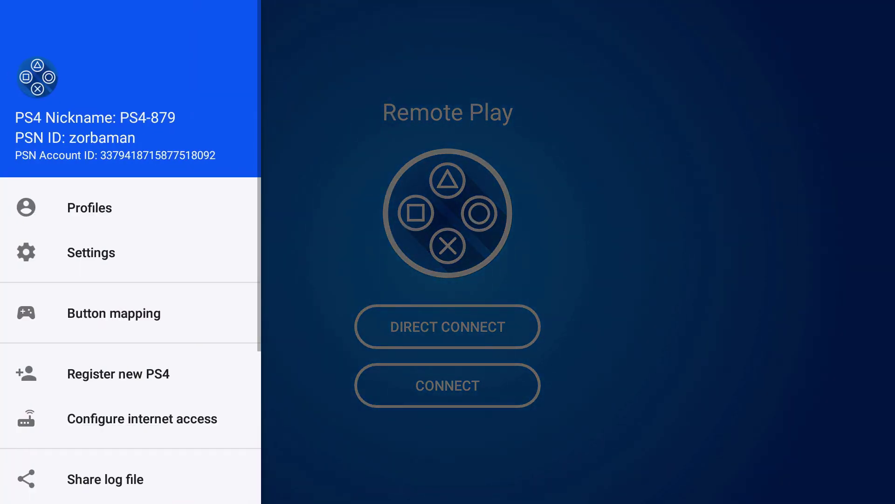
key("Down")
key("Return")
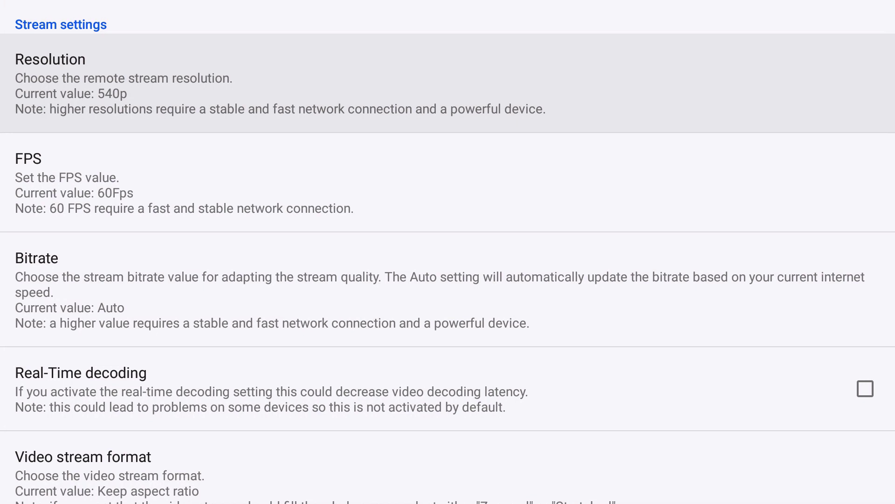
- Set the remote stream resolution to 1080p (PS4 PRO only)
key("Return")
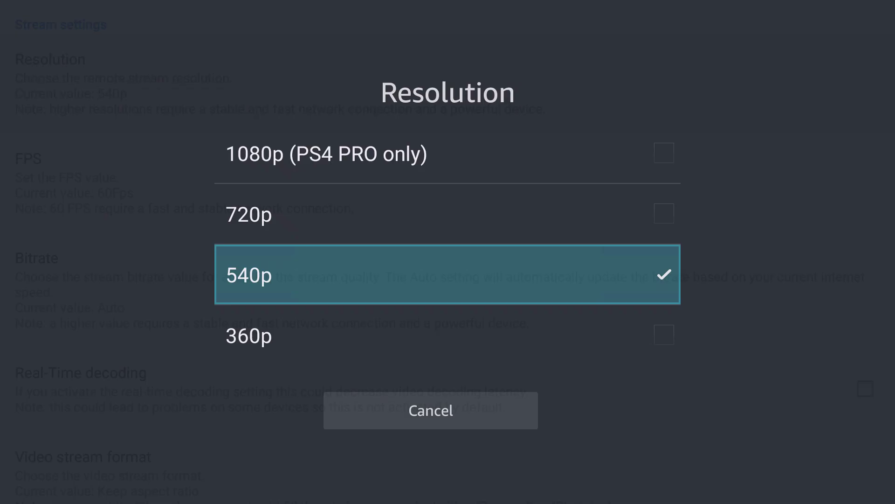
key("Up")
key("Up")
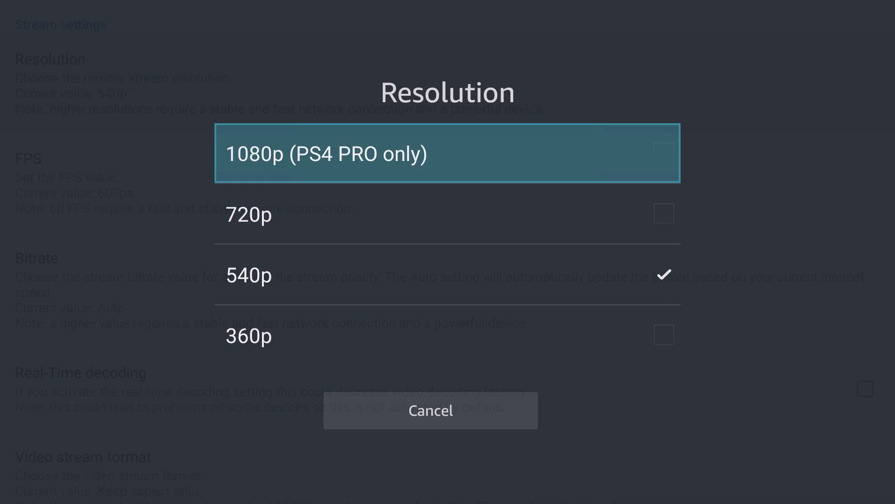
key("Return")
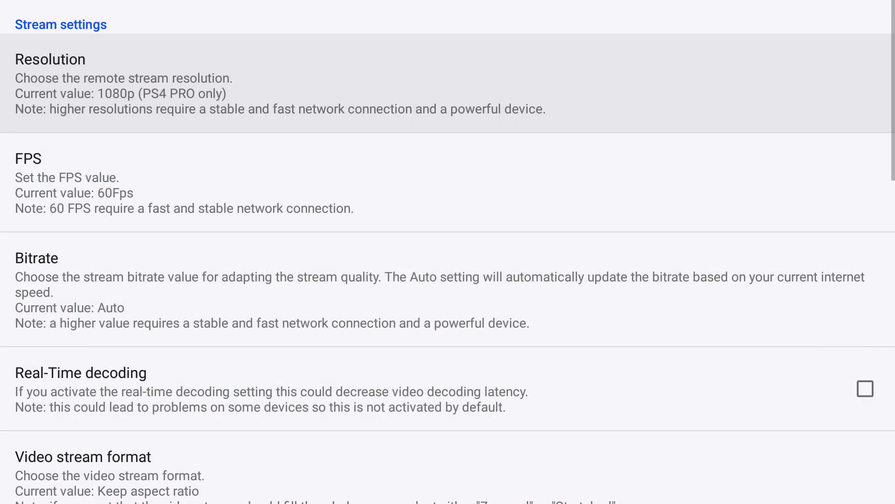
- Set the stream's FPS value to 30Fps
key("Down")
key("Return")
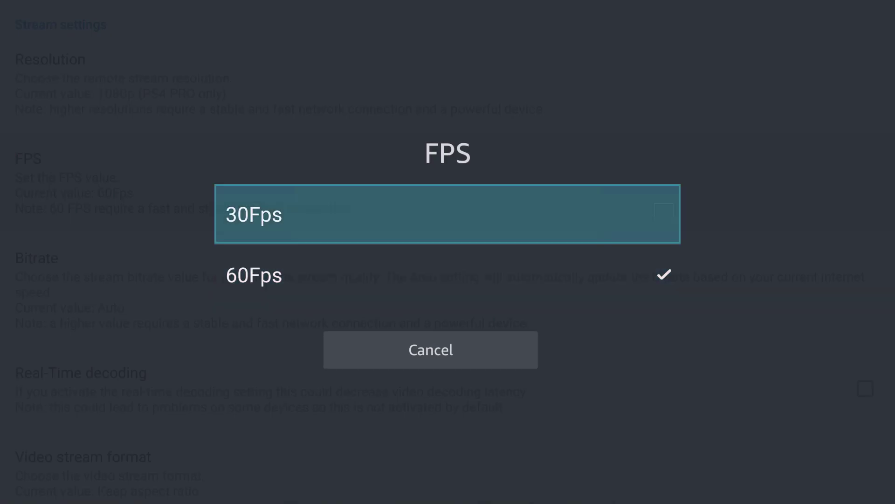
key("Return")
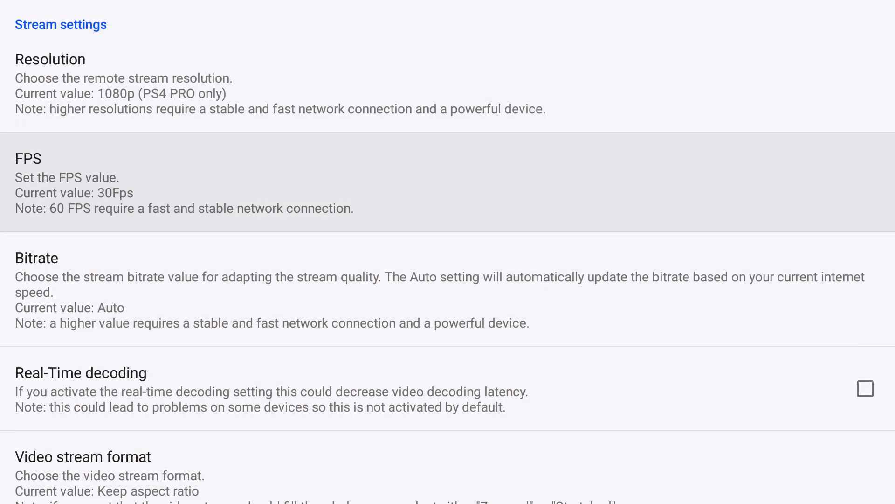
- Set the stream's bitrate to Standard
key("Down")
key("Return")
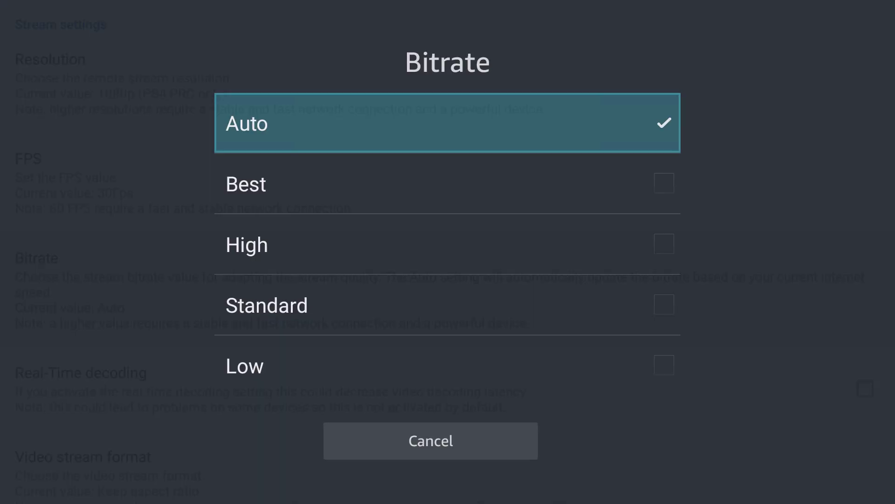
key("Down")
key("Down")
key("Down")
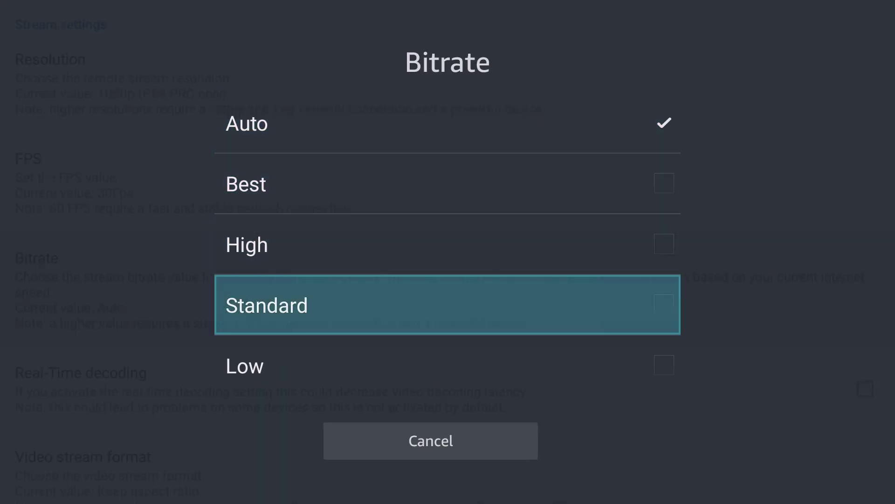
key("Up")
key("Up")
key("Up")
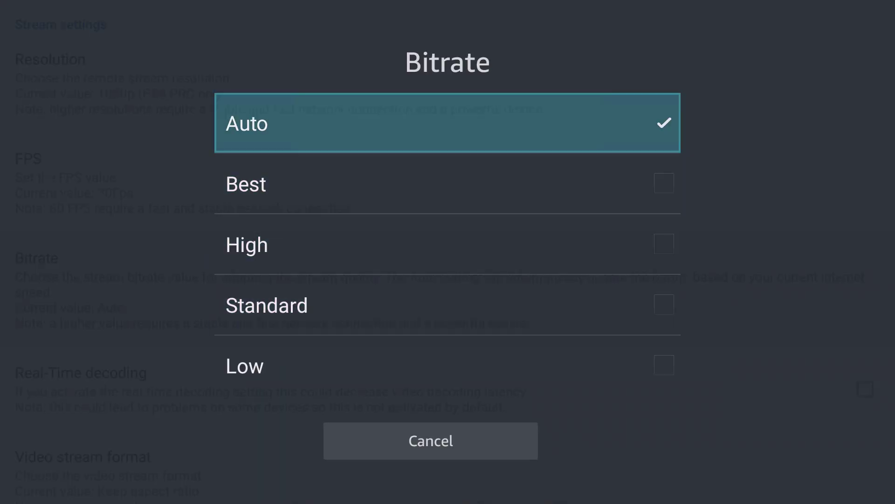
key("Down")
key("Down")
key("Down")
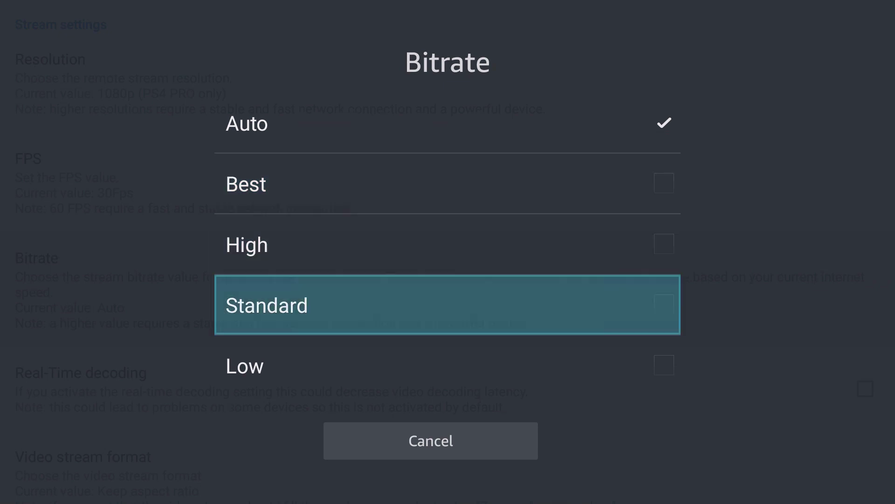
key("Return")
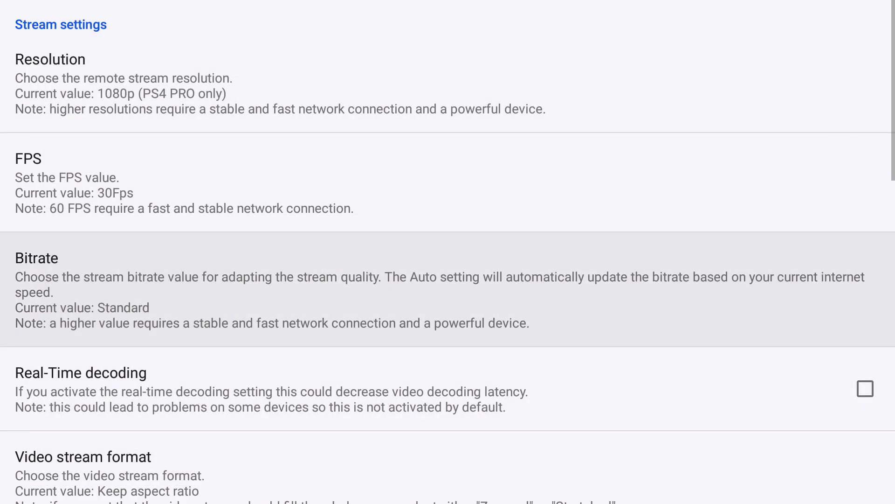
key("Down")
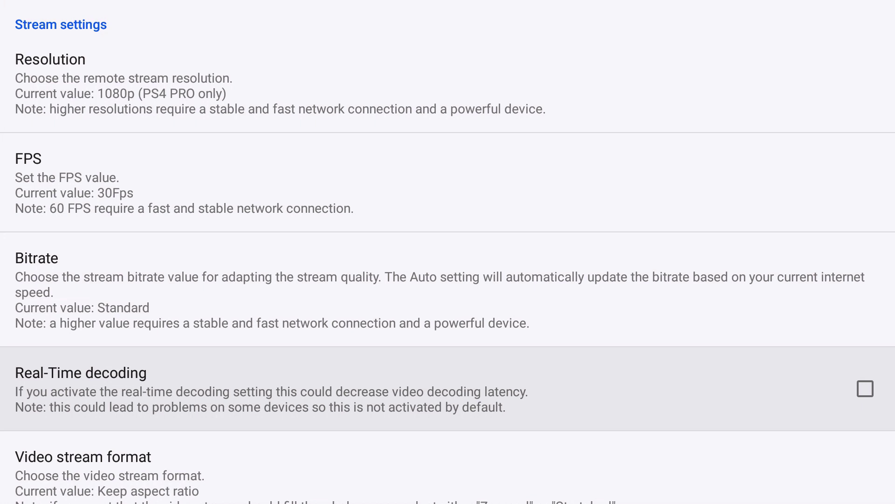
- Enable Real-Time decoding in the stream settings
key("Return")
key("Down")
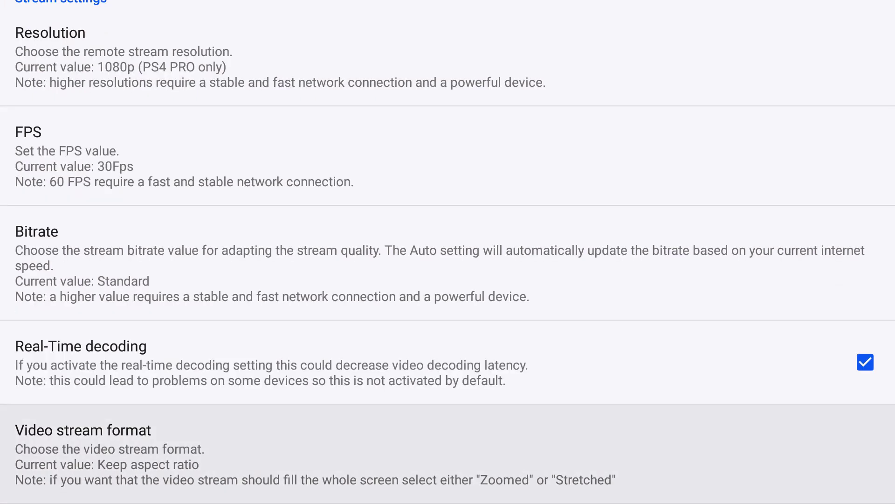
key("Down")
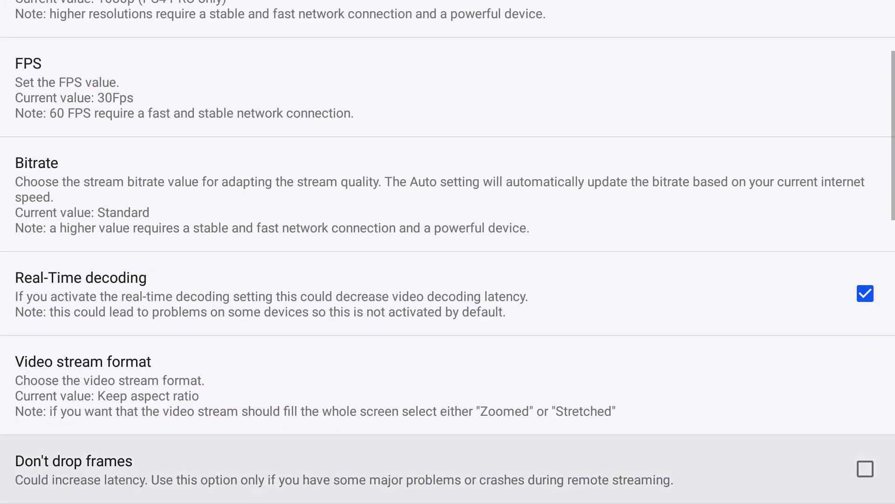
- Review the Video stream format choices Keep aspect ratio, Stretched and Zoomed, and close the list without changing the format
key("Up")
key("Return")
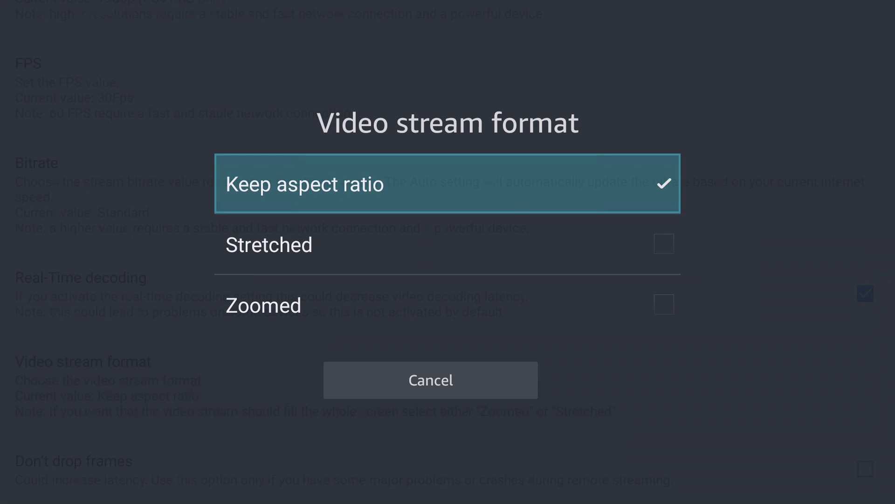
key("Down")
key("Down")
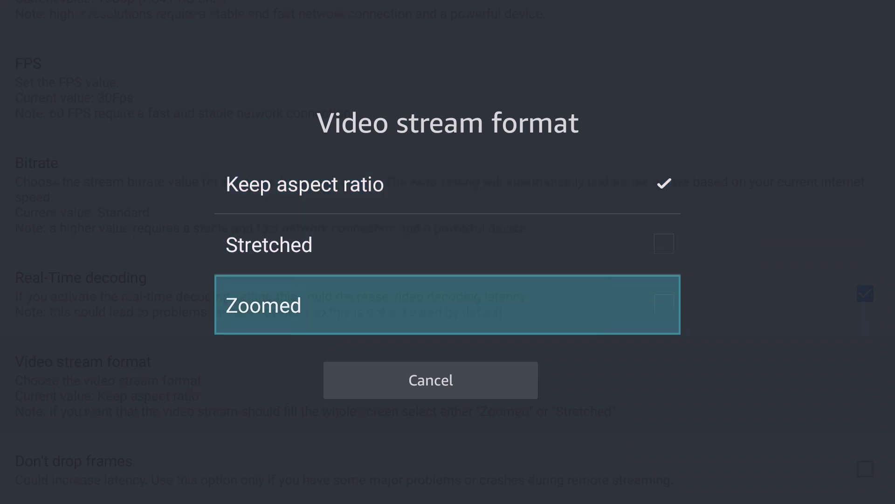
key("Up")
key("Up")
key("Down")
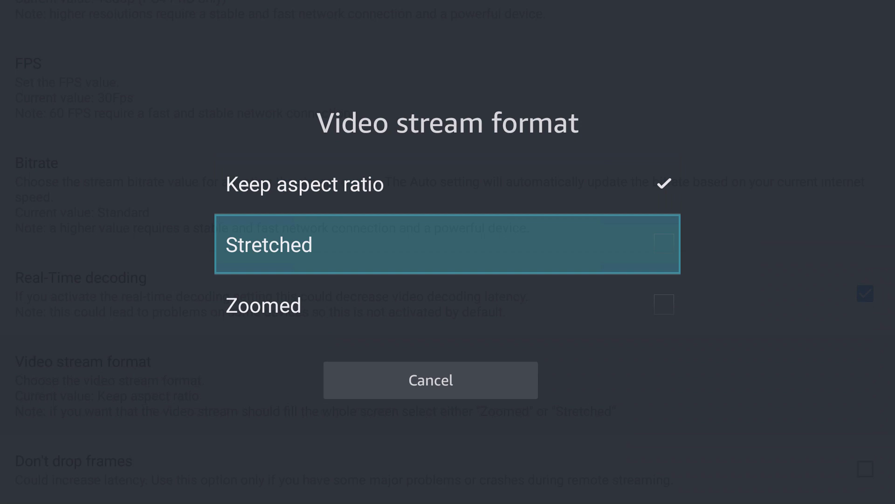
key("Down")
key("Up")
key("Down")
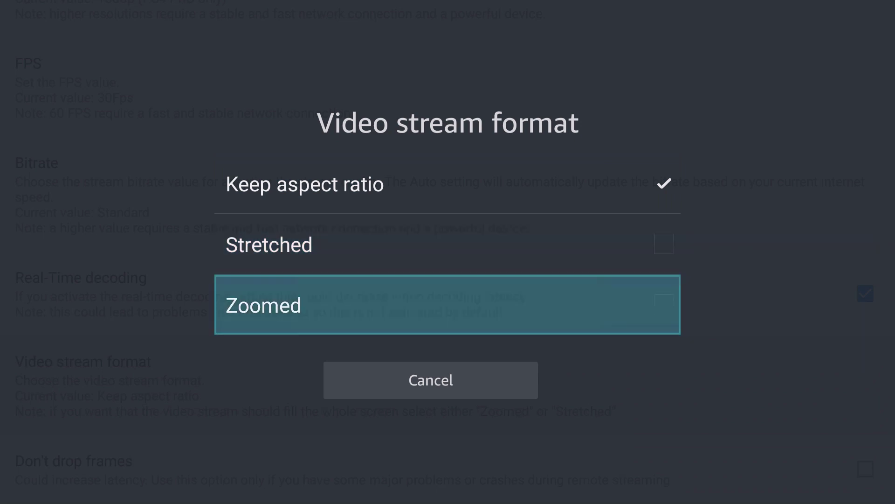
key("Up")
key("Up")
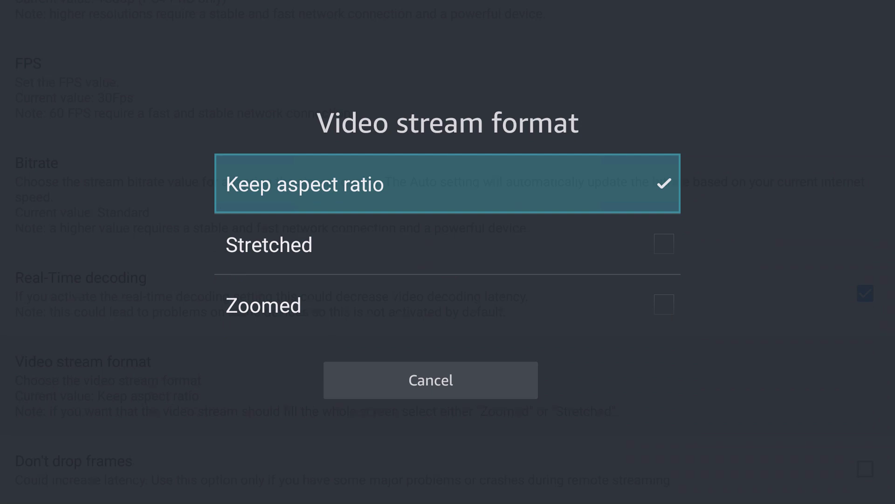
key("Down")
key("Down")
key("Escape")
- Enable the Don't drop frames option for the remote stream
key("Down")
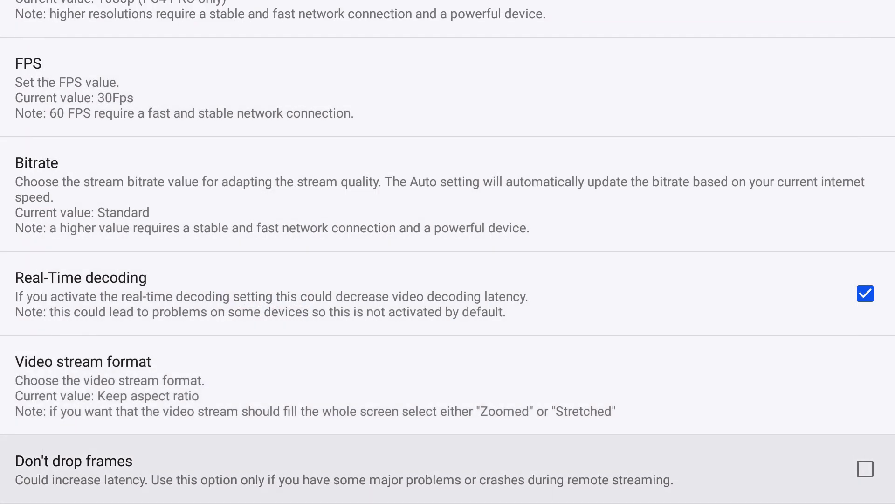
key("Return")
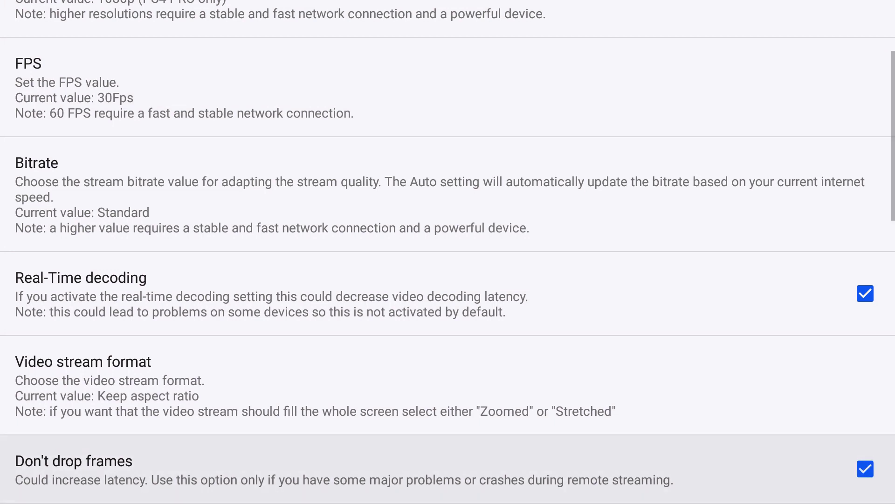
key("Down")
key("Up")
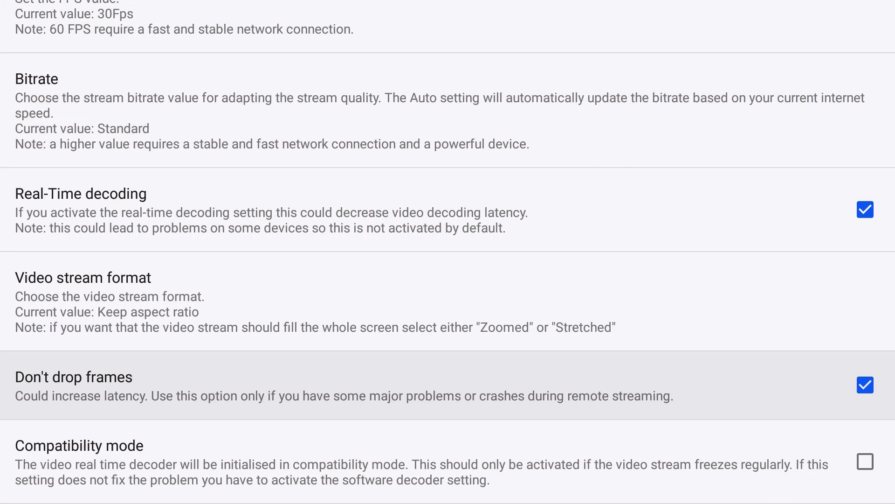
- Enable Compatibility mode for the video real-time decoder
key("Down")
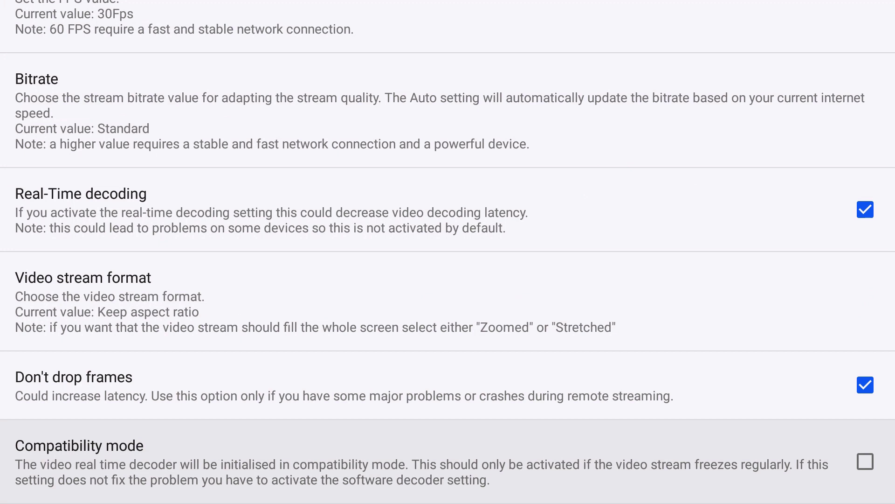
key("Down")
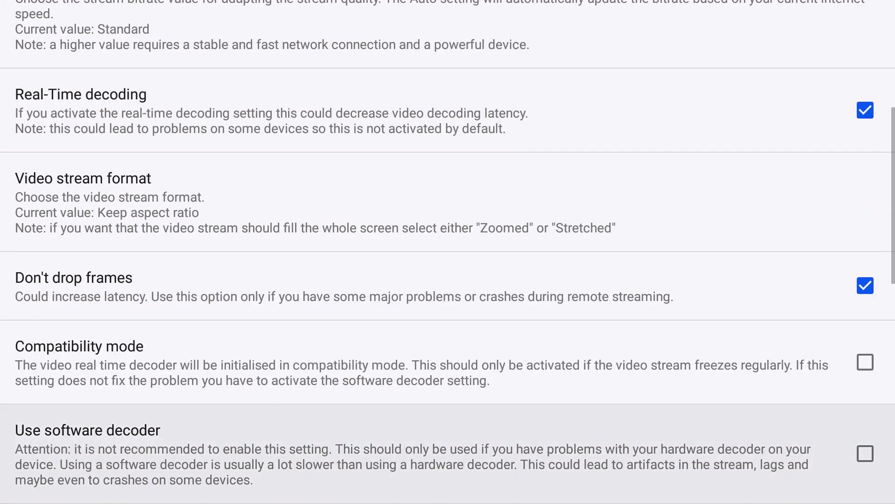
key("Up")
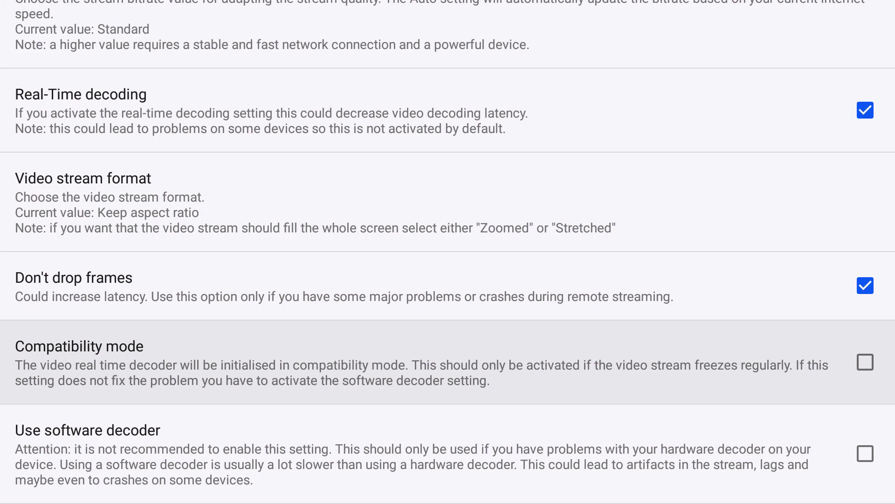
key("Return")
key("Down")
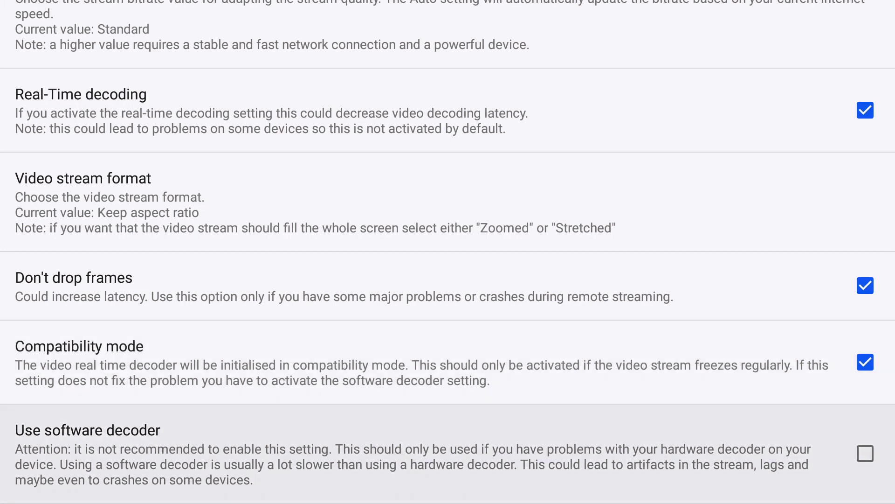
- Leave the software decoder off and enable Stop streaming with double click
key("Down")
key("Up")
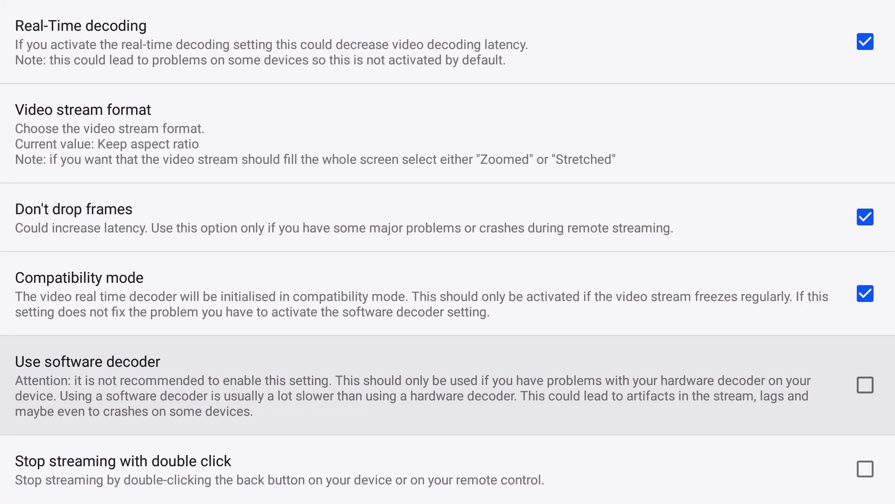
key("Down")
key("Up")
key("Down")
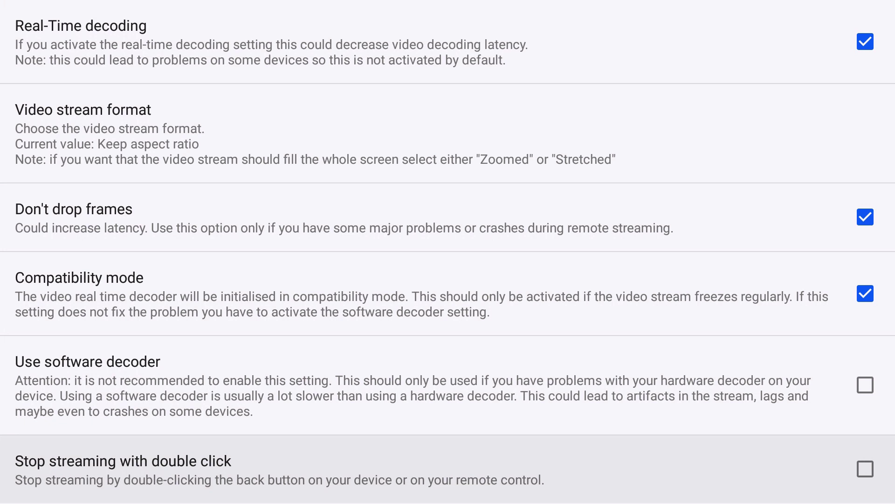
key("Return")
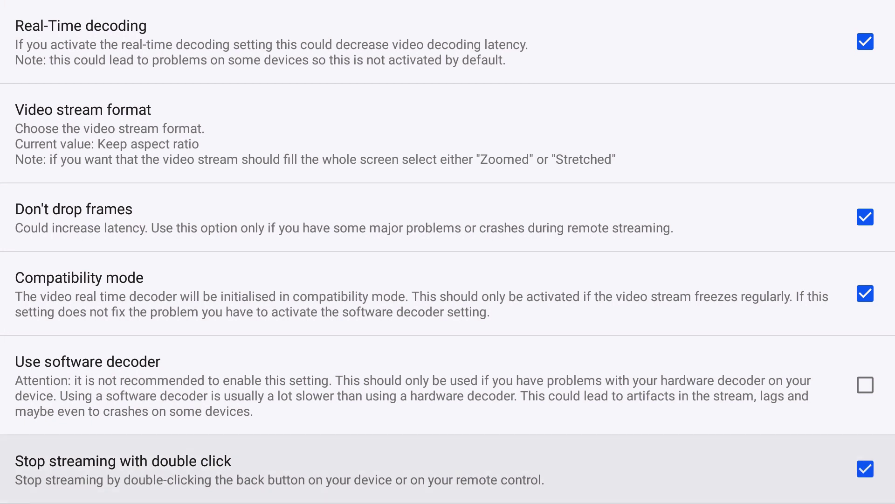
- Disable the Show microphone button option for the onscreen gamepad layout
key("Down")
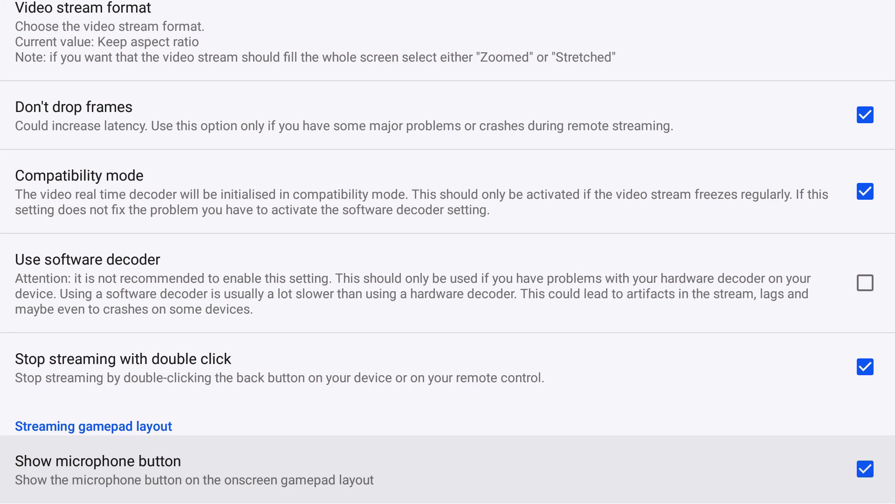
key("Return")
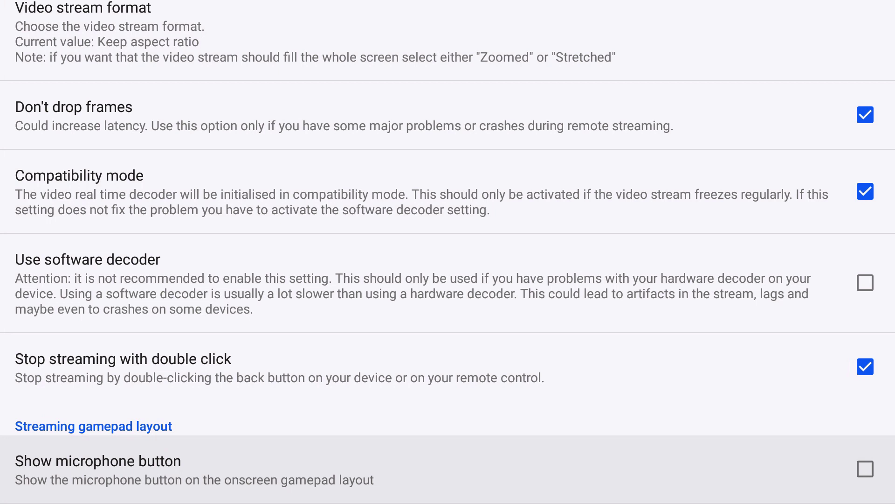
key("Down")
key("Up")
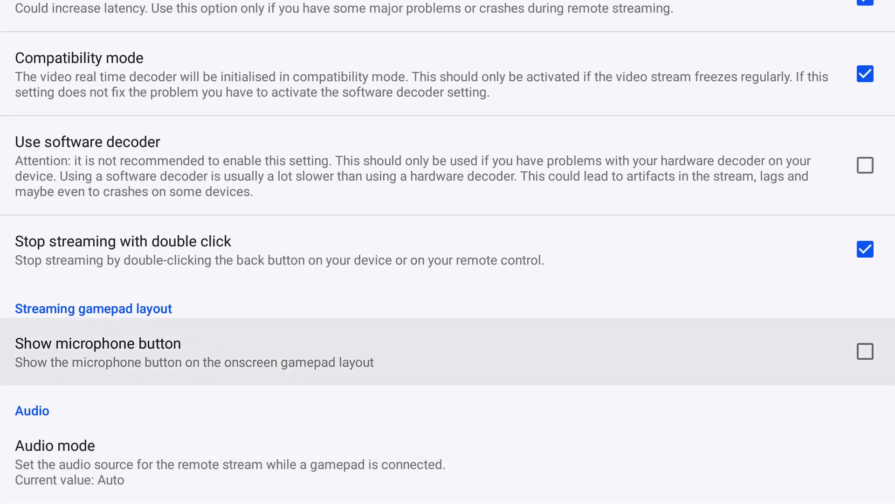
- Look over the Audio mode and Reset settings entries and go back through the whole list of stream settings
key("Down")
key("Down")
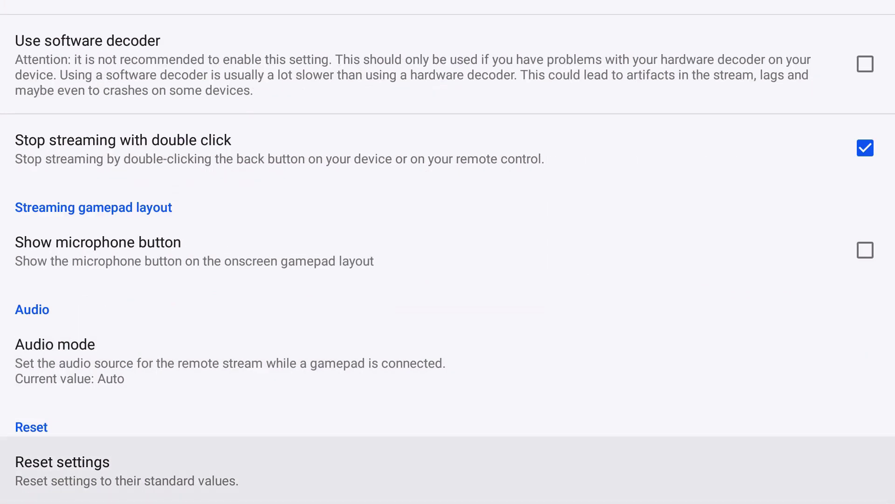
key("Up")
key("Up")
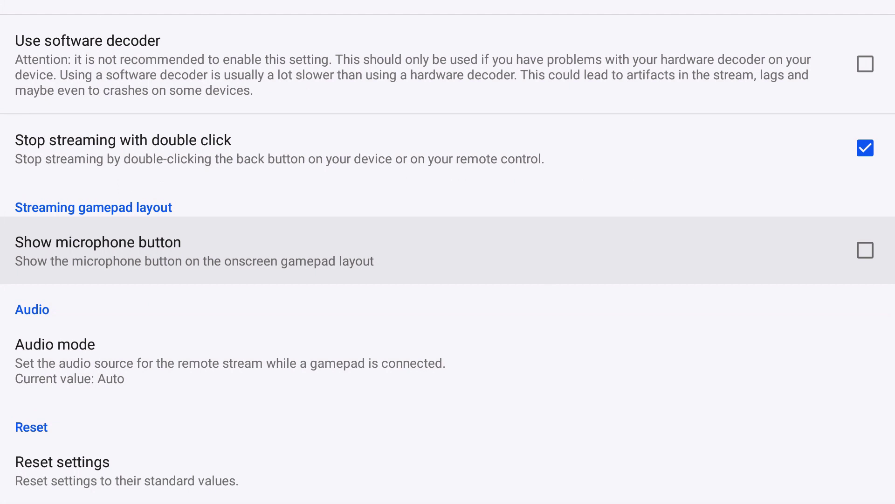
key("Down")
key("Down")
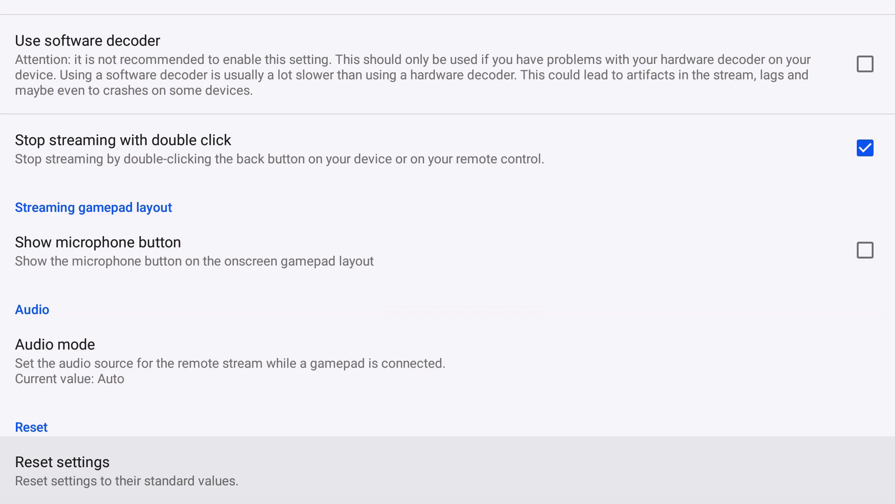
key("Up")
key("Up")
key("Up")
key("Up")
key("Up")
key("Up")
key("Up")
key("Up")
key("Up")
key("Up")
key("Up")
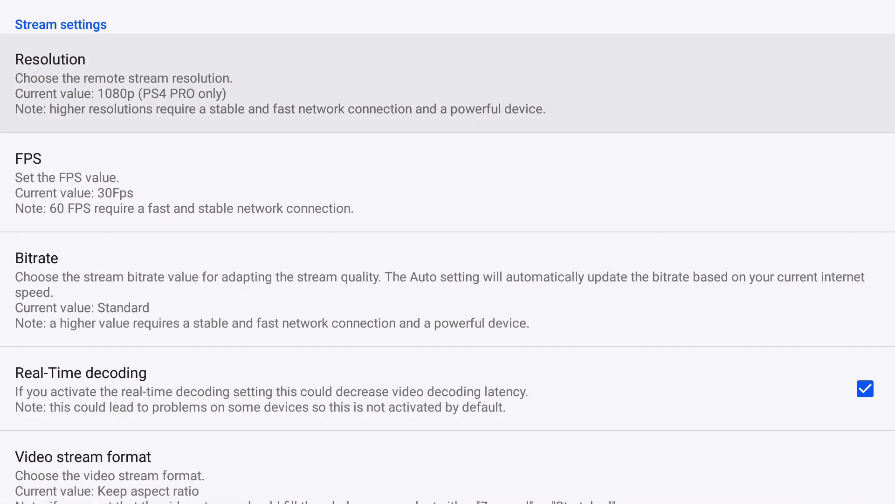
- Leave the settings and open Profiles to examine the PS4 profile and the gamepad mapping profile
key("Escape")
key("Down")
key("Down")
key("Up")
key("Up")
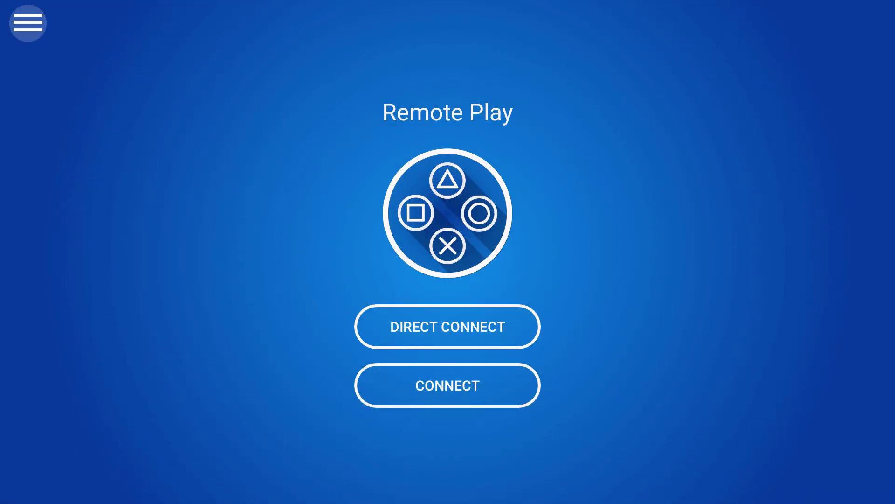
key("Return")
key("Down")
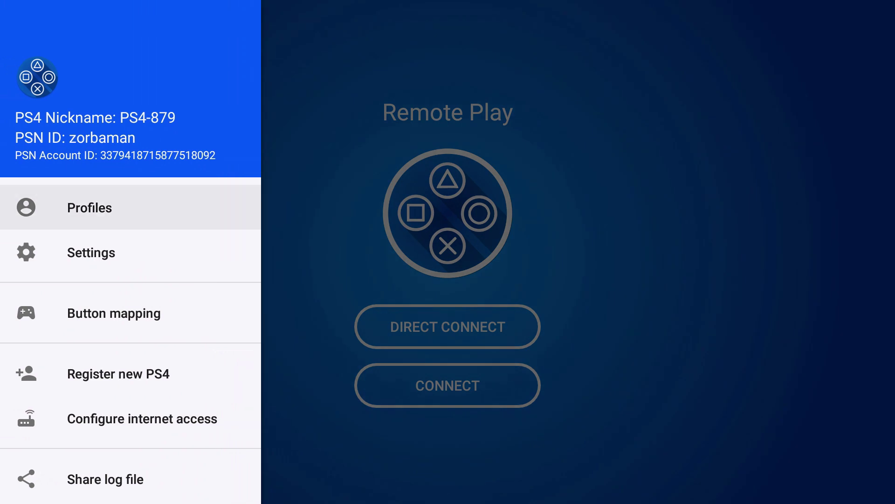
key("Return")
key("Down")
key("Up")
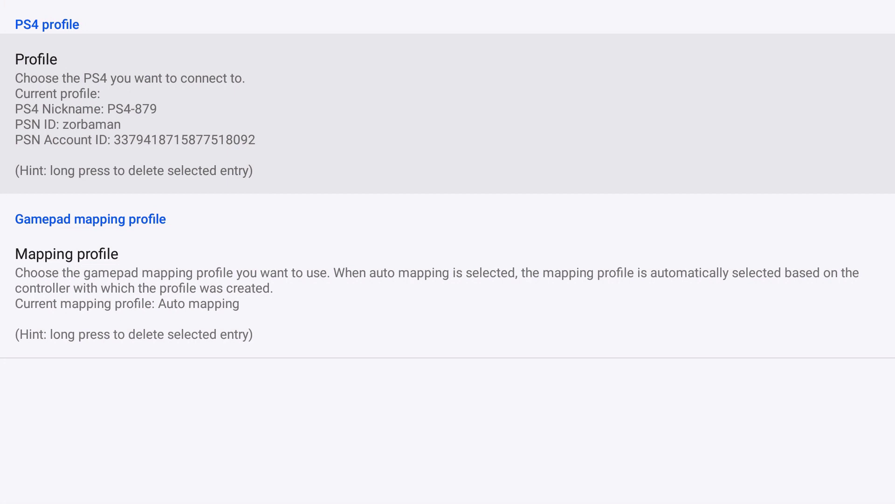
key("Down")
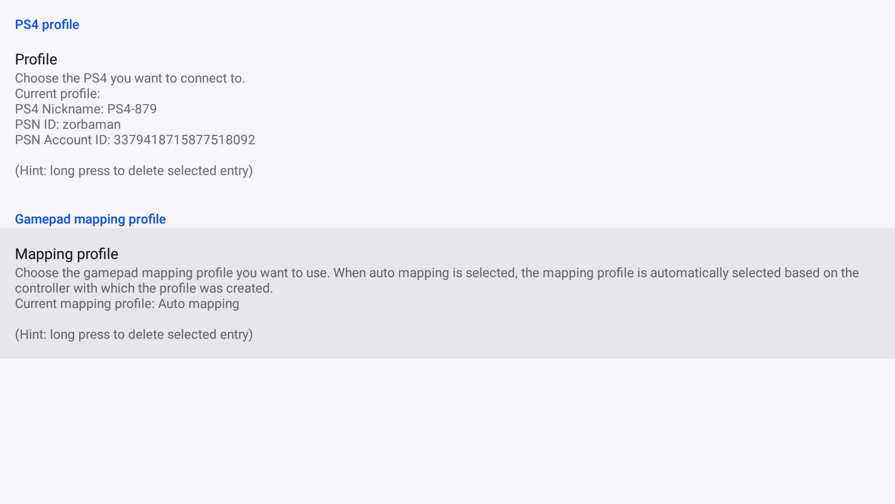
key("Escape")
key("Return")
key("Down")
key("Down")
key("Return")
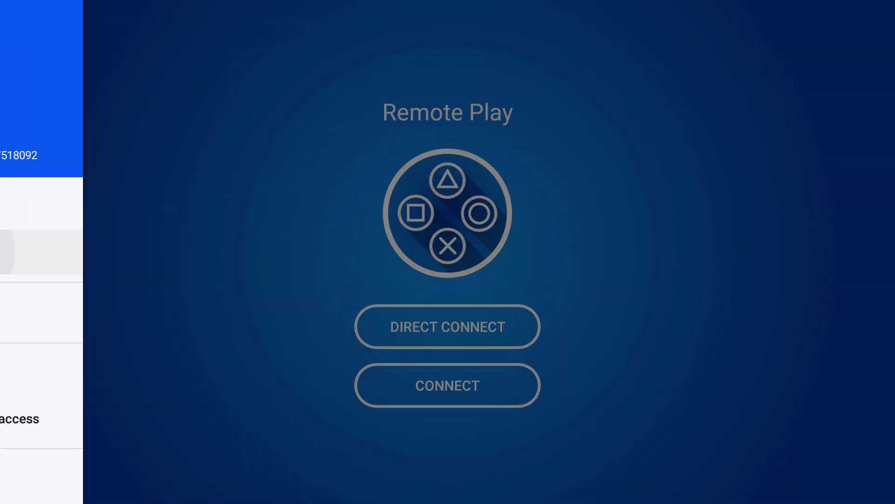
key("Escape")
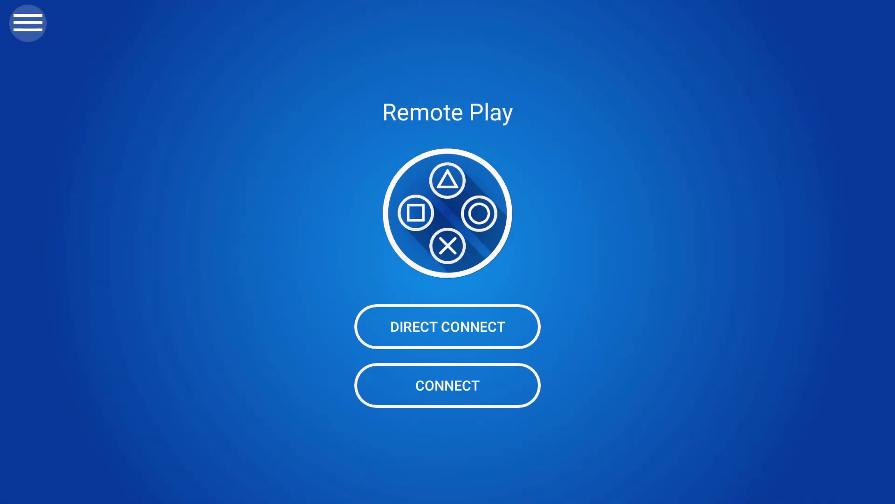
- Look through the remaining entries of the main menu and open PSPlay's About page
key("Left")
key("Down")
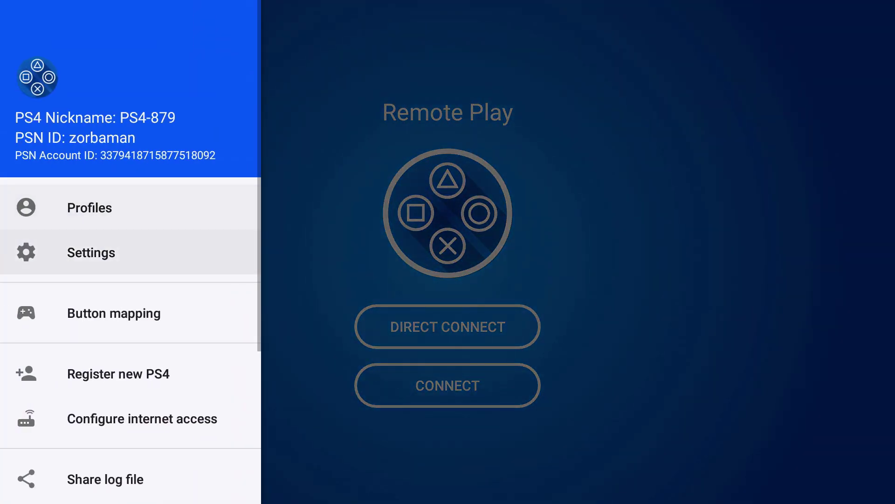
key("Down")
key("Down")
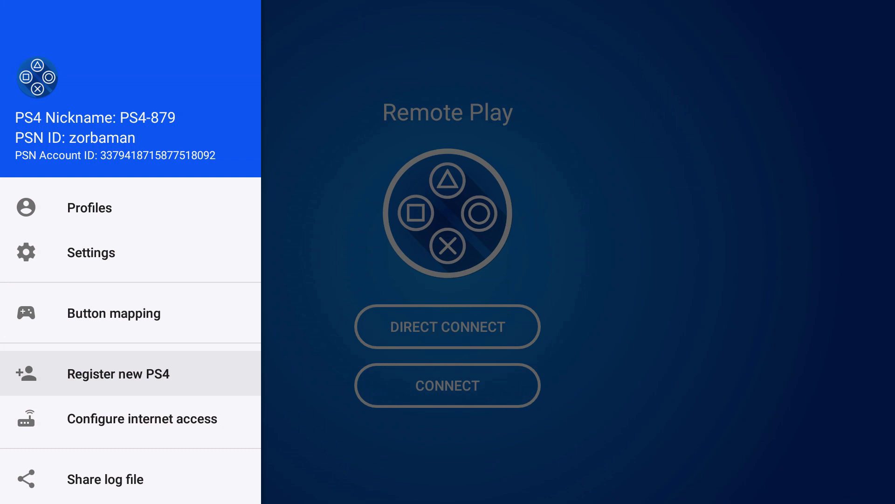
key("Down")
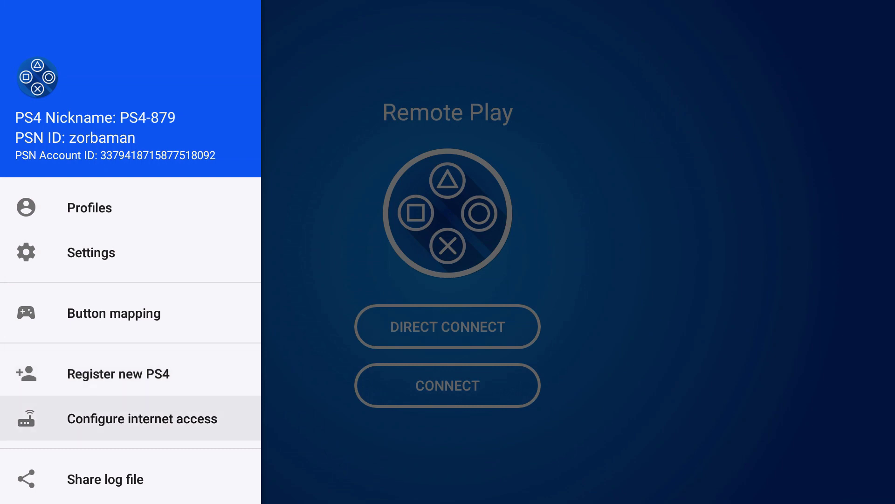
key("Down")
key("Down")
key("Down")
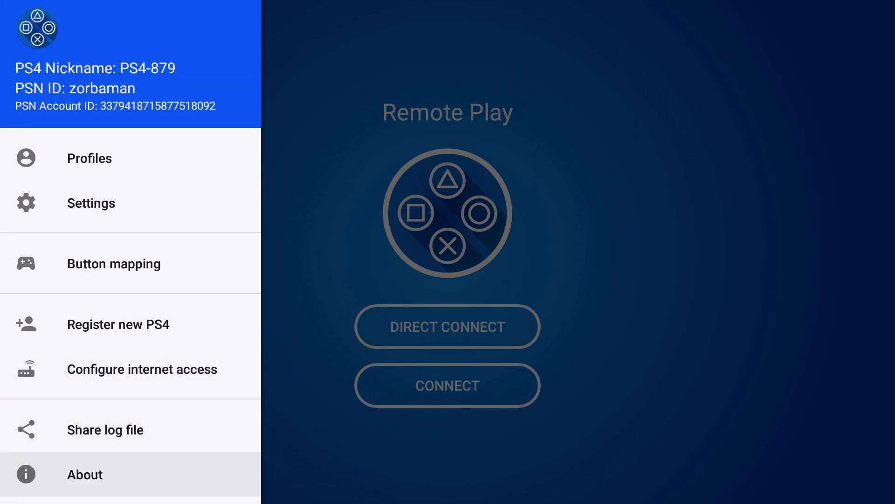
key("Up")
key("Return")
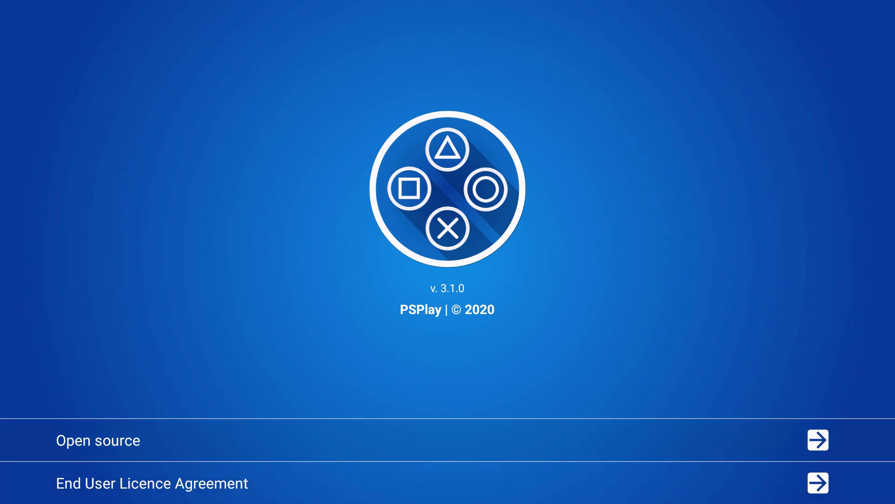
- View the Open source licence information and go back to the Remote Play start screen
key("Return")
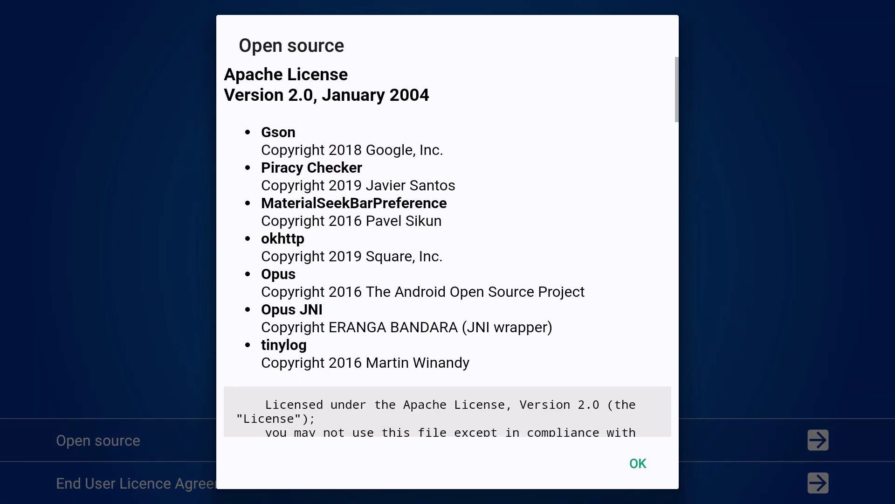
key("Escape")
key("Escape")
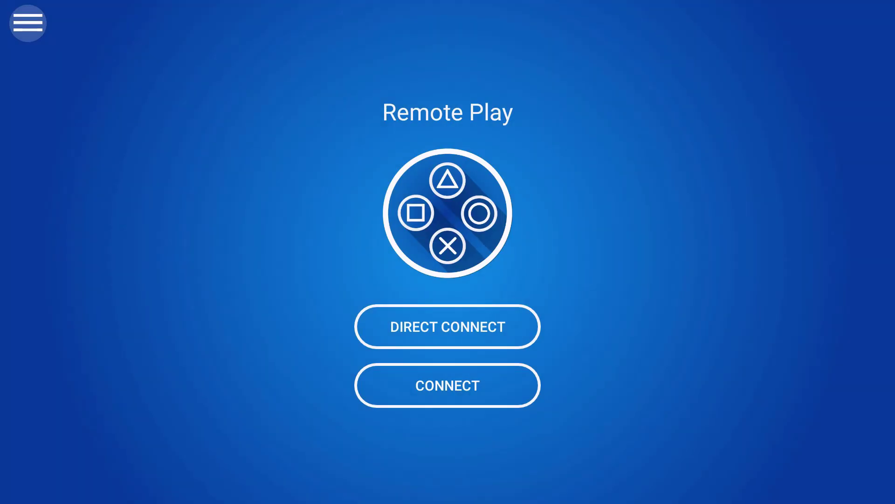
- Go through the main menu and open the Help page with the PSPlay Instruction Manual
key("Return")
key("Down")
key("Down")
key("Down")
key("Down")
key("Down")
key("Down")
key("Down")
key("Down")
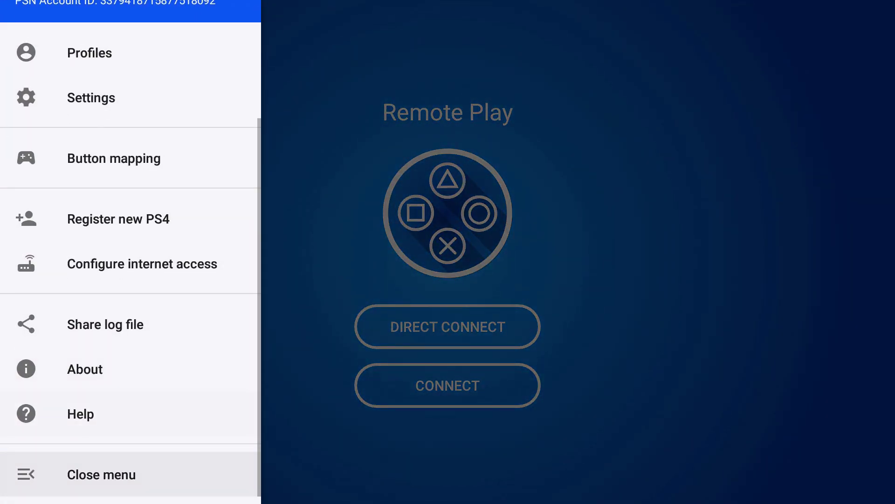
key("Escape")
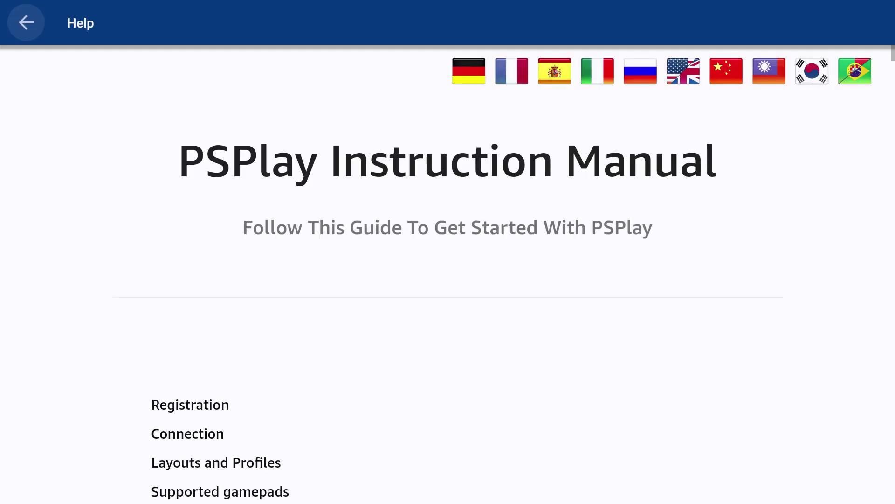
- Look through the manual's table of contents and open the Report problem section
key("Down")
key("Down")
key("Down")
key("Down")
key("Down")
key("Down")
key("Down")
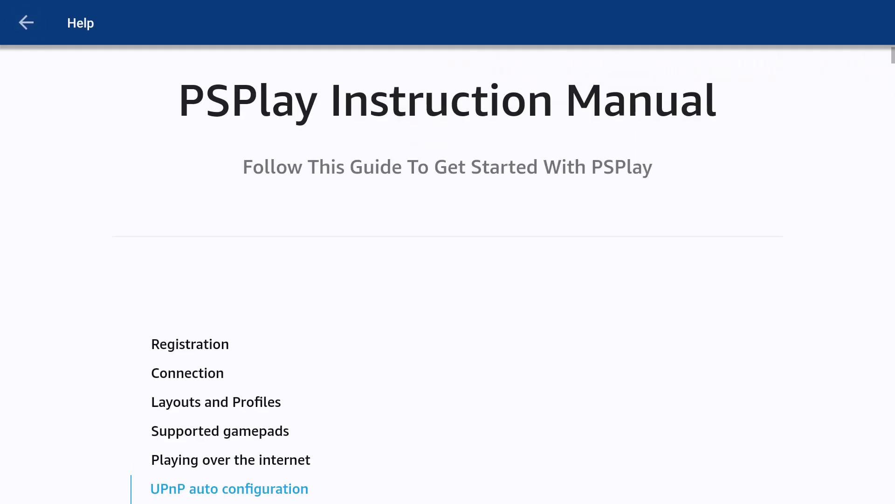
key("Down")
key("Down")
key("Down")
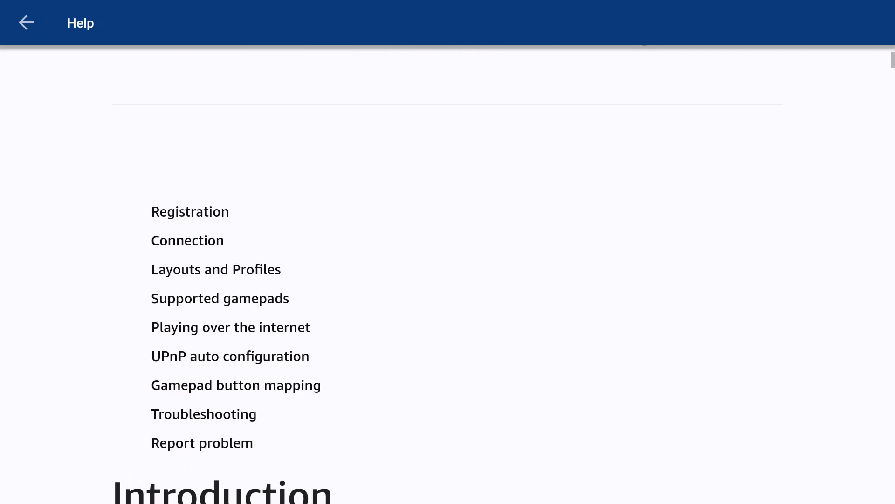
key("Up")
key("Down")
key("Return")
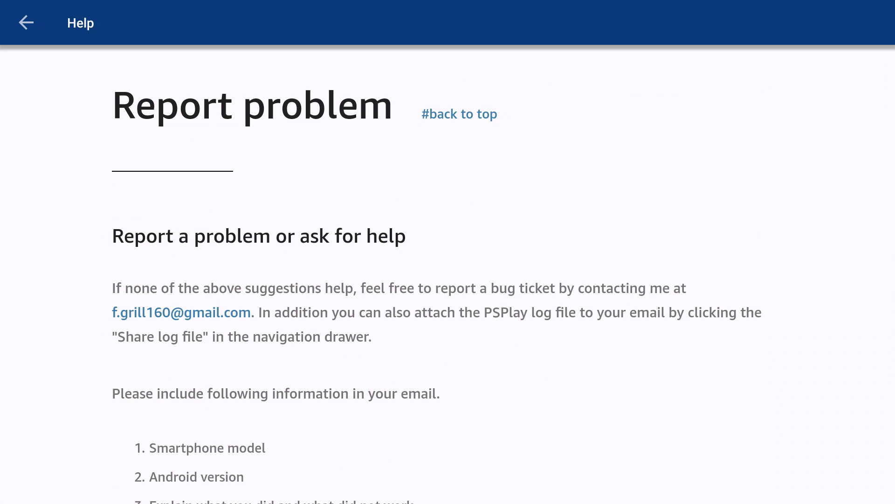
key("Up")
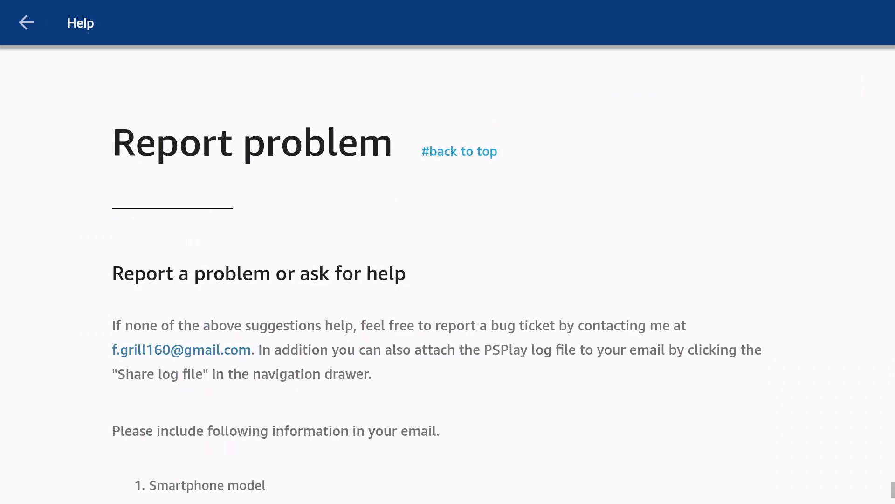
- Leave the Help page, start Button mapping and acknowledge the gamepad mapping info
key("Escape")
key("Return")
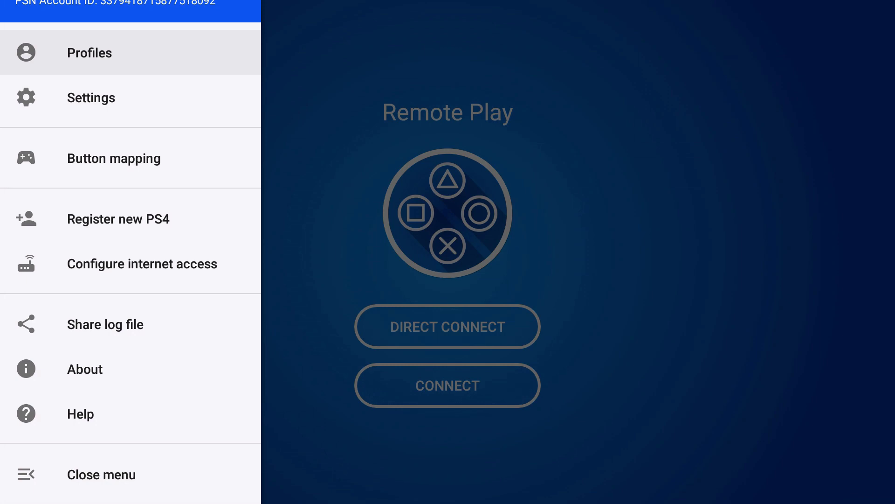
key("Down")
key("Down")
key("Down")
key("Up")
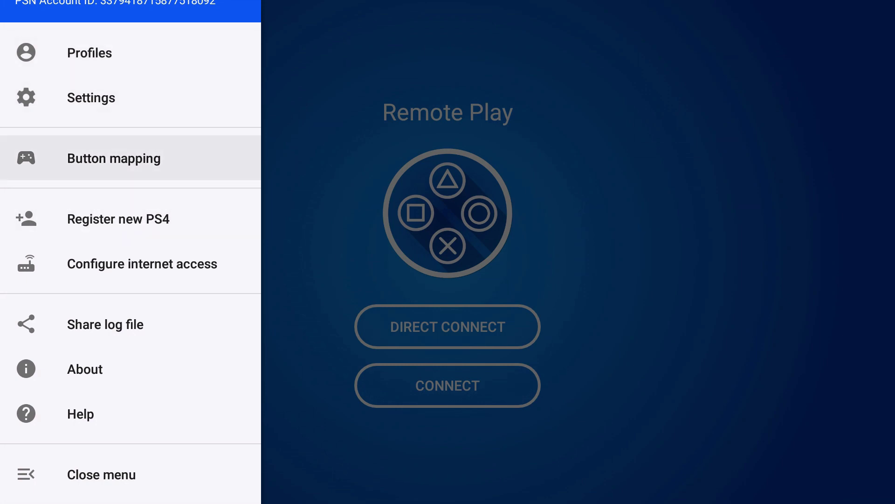
key("Return")
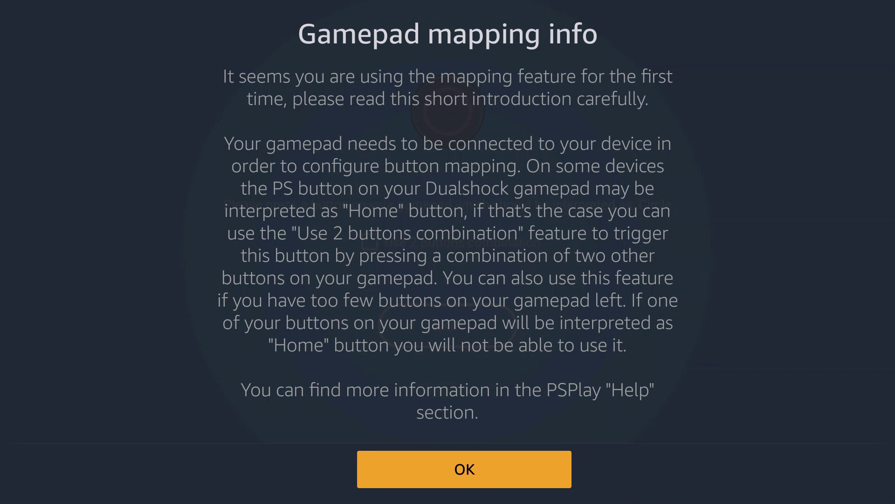
key("Return")
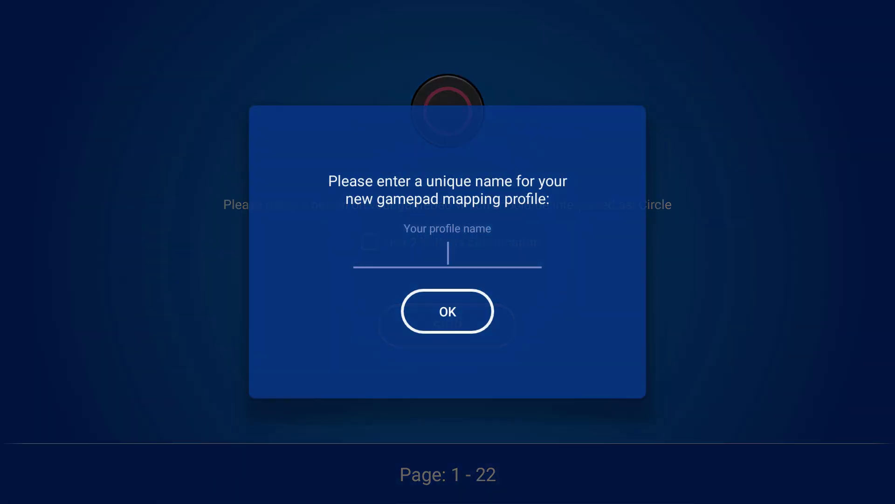
- Name the new gamepad mapping profile ds4 and confirm it
key("Return")
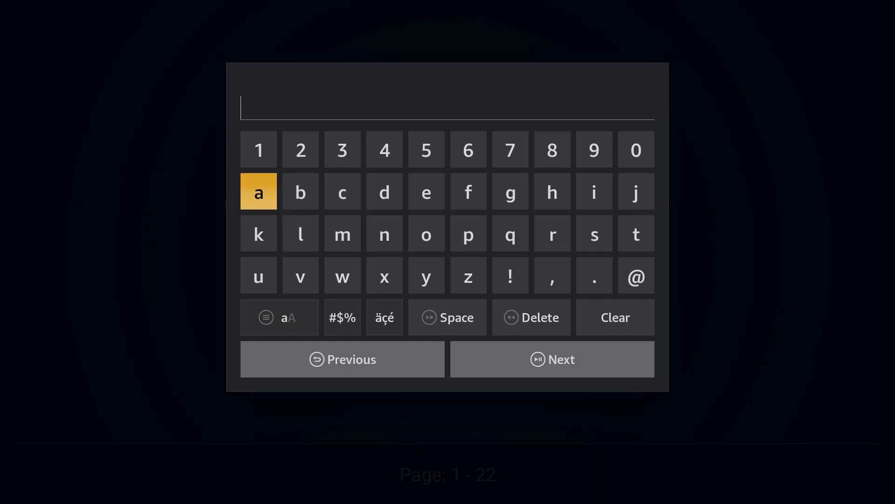
key("Right")
key("Right")
key("Right")
key("Return")
key("Down")
key("Right")
key("Right")
key("Right")
key("Right")
key("Right")
key("Return")
key("Up")
key("Up")
key("Left")
key("Left")
key("Left")
key("Left")
key("Left")
key("Return")
key("Down")
key("Down")
key("Down")
key("Down")
key("Down")
key("Right")
key("Return")
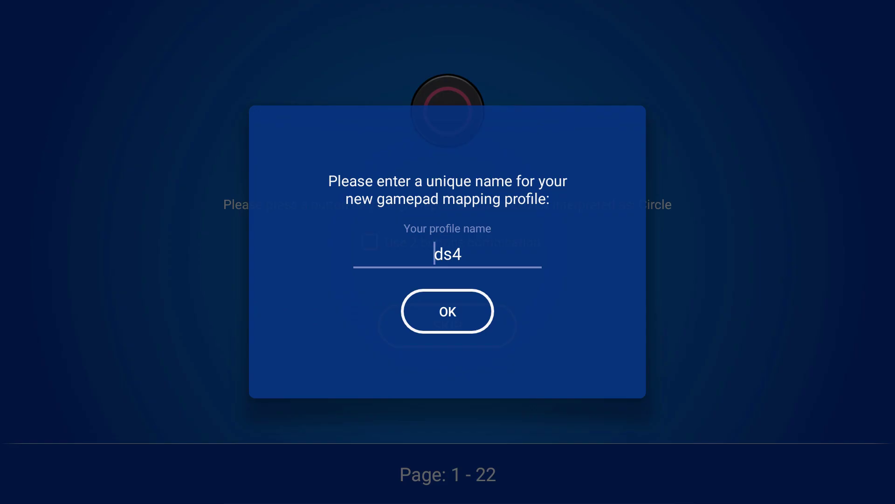
key("Return")
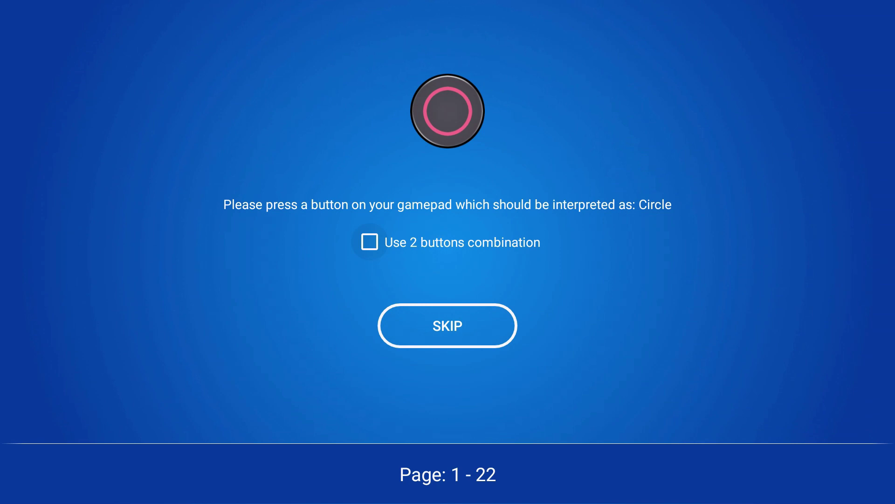
- Assign the gamepad buttons on mapping pages 1 to 5, from Circle through Options
key("Return")
key("Return")
key("Return")
key("Return")
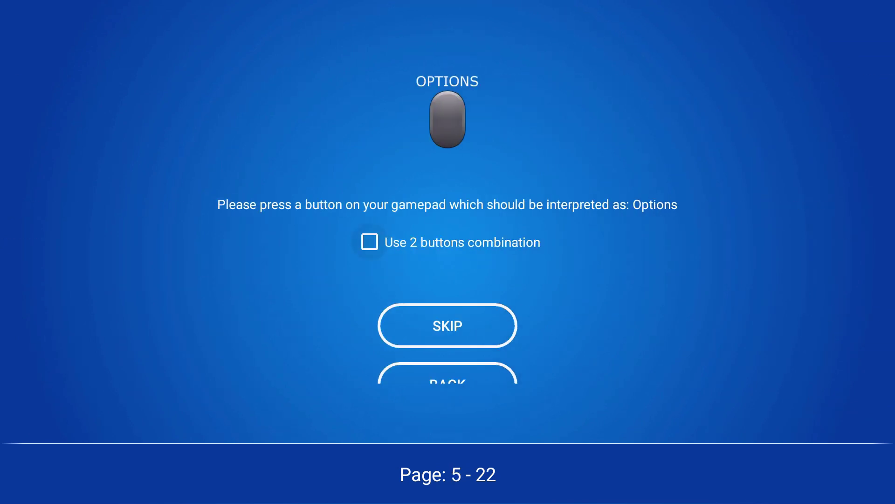
key("Return")
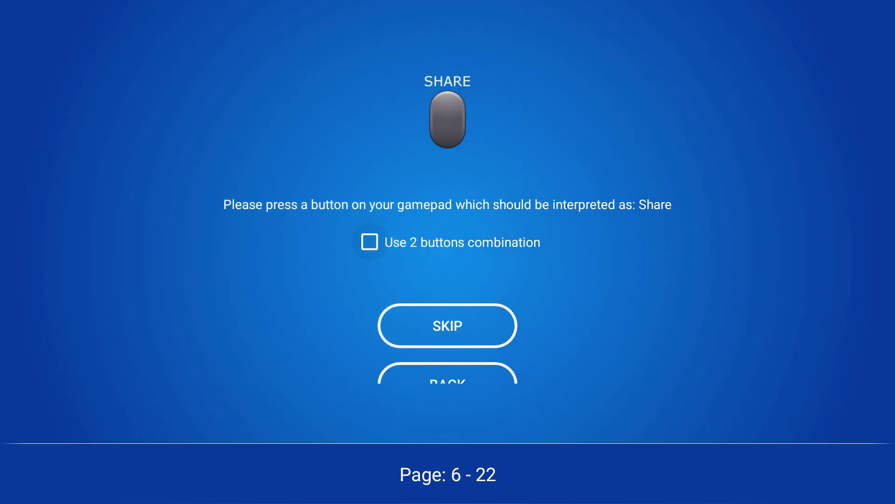
- Assign the gamepad buttons on mapping pages 6 to 13, including Share and L2
key("Return")
key("Return")
key("Return")
key("Return")
key("Return")
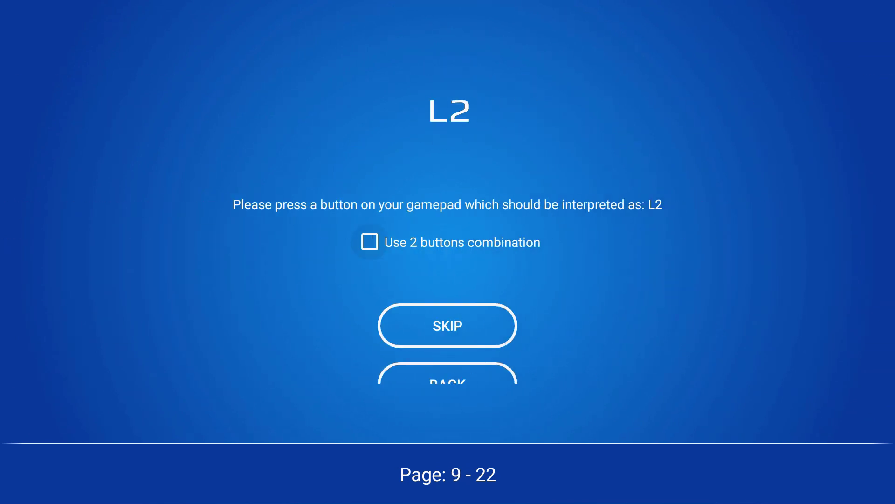
key("Return")
key("Return")
key("Return")
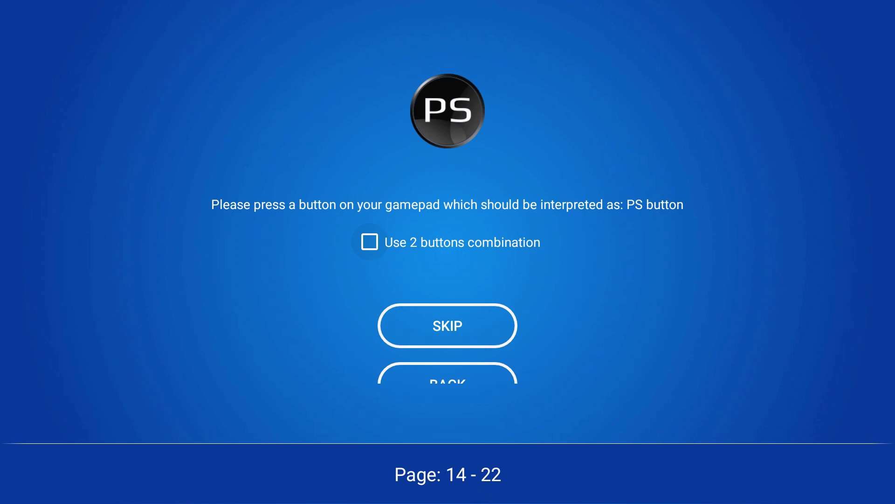
- Map the PS button with the Use 2 buttons combination option and assign the four D-Pad directions
left_click(370, 242)
key("Return")
key("Up")
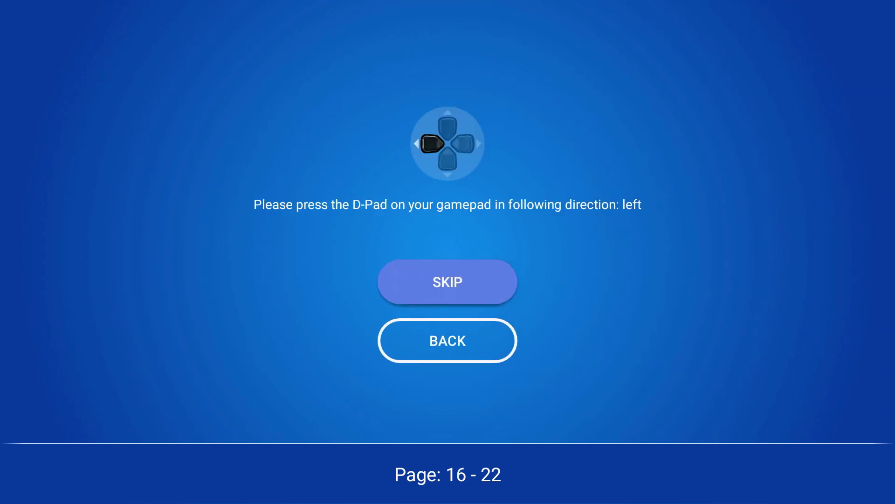
key("Left")
key("Down")
key("Right")
- Assign the up and right directions of both joysticks to complete the gamepad mapping
key("Up")
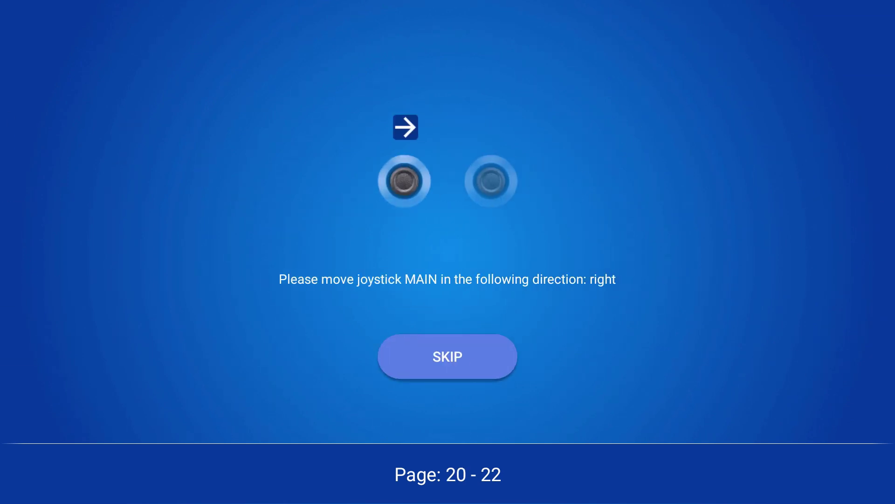
key("Right")
key("Up")
key("Right")
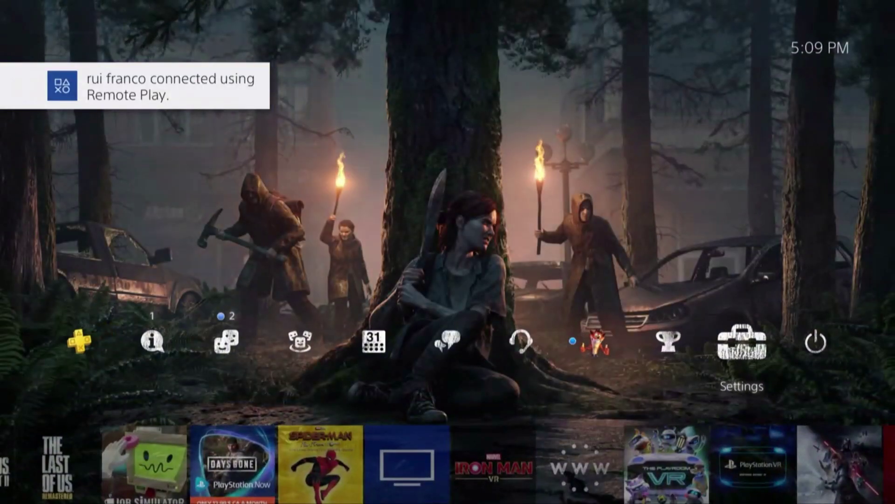
- Return to the game row of the PS4 home screen and go back along it to the game to play
key("Down")
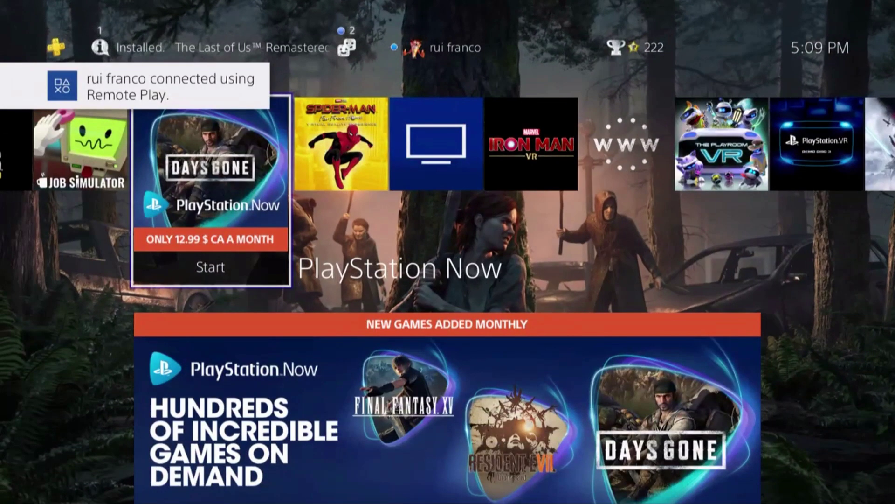
key("Left")
key("Left")
key("Left")
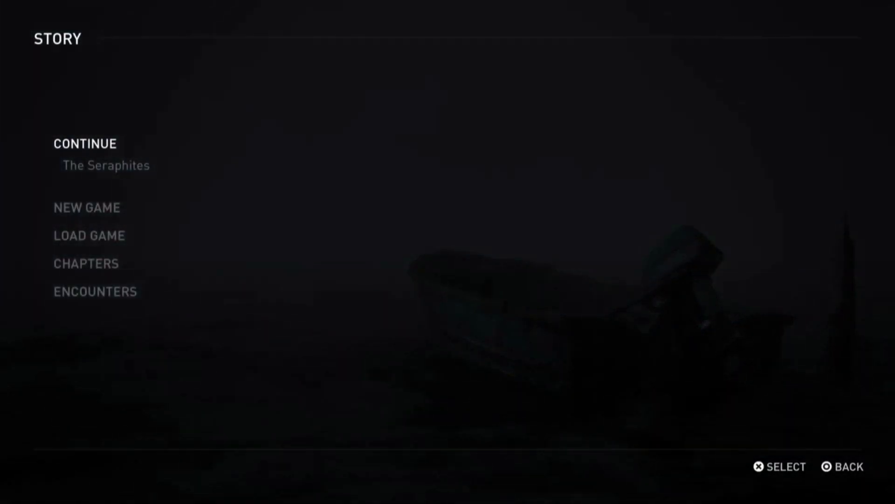
- Open Load Game from the game's Story menu and choose a save further down the list
key("Down")
key("Down")
key("Return")
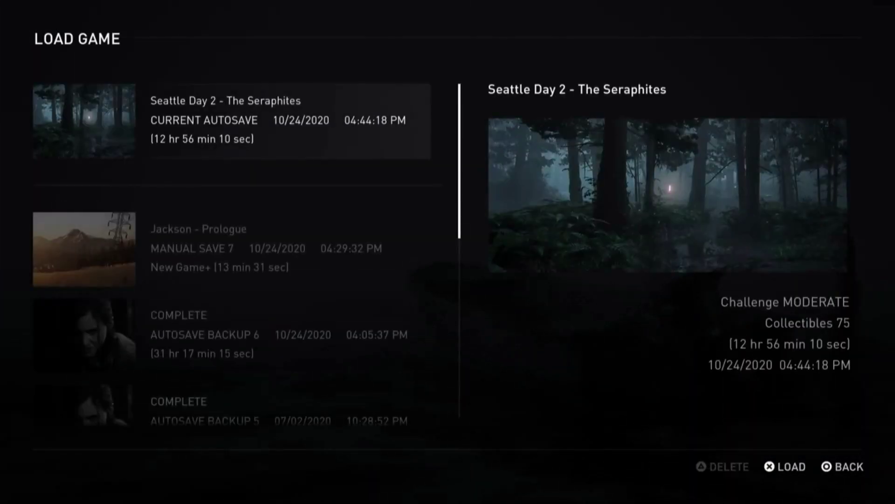
key("Down")
key("Down")
key("Down")
key("Down")
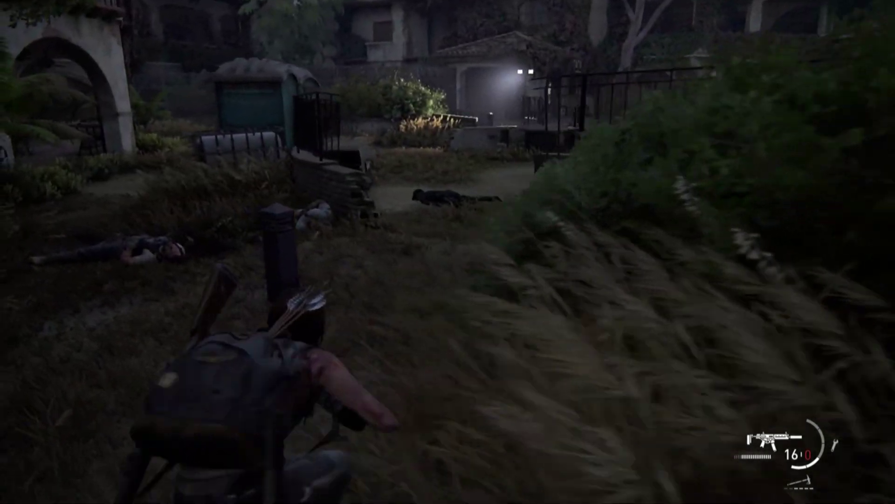
key("w")
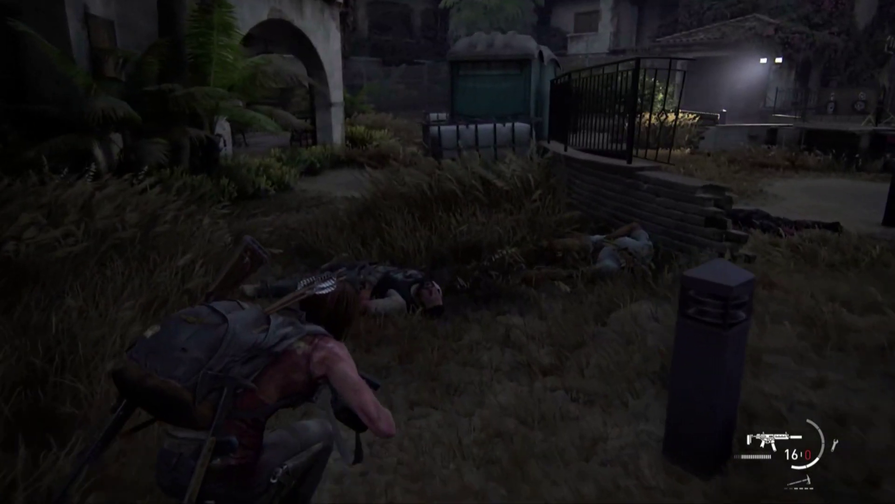
key("w")
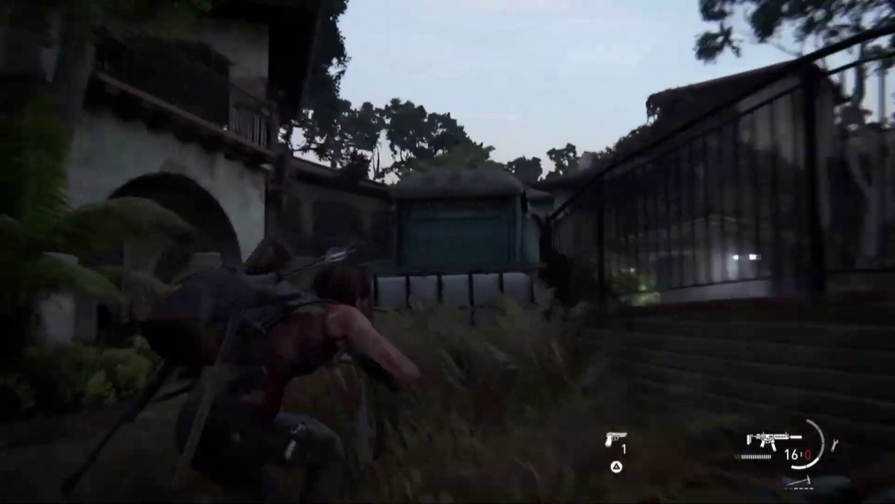
right_click(447, 230)
key("w")
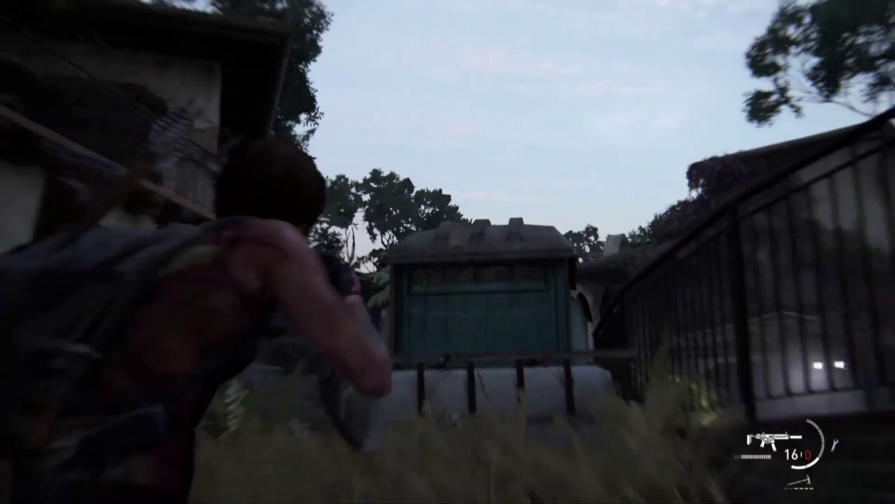
key("w")
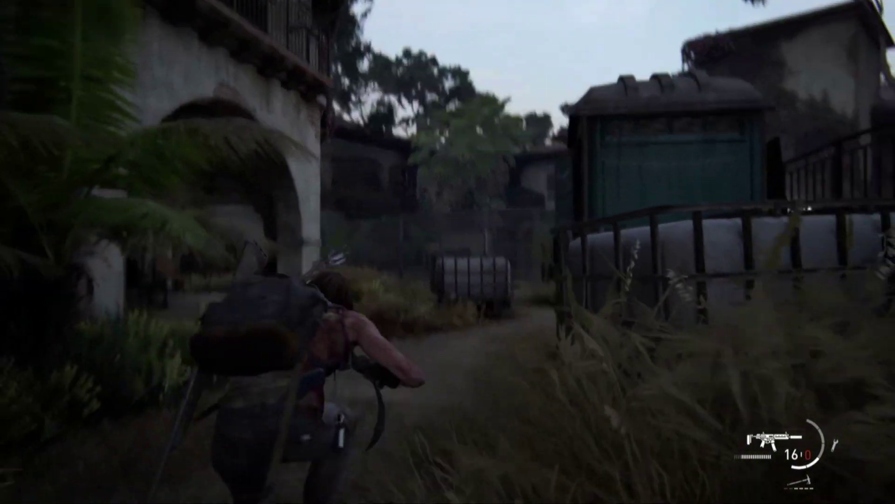
right_click(447, 232)
key("w")
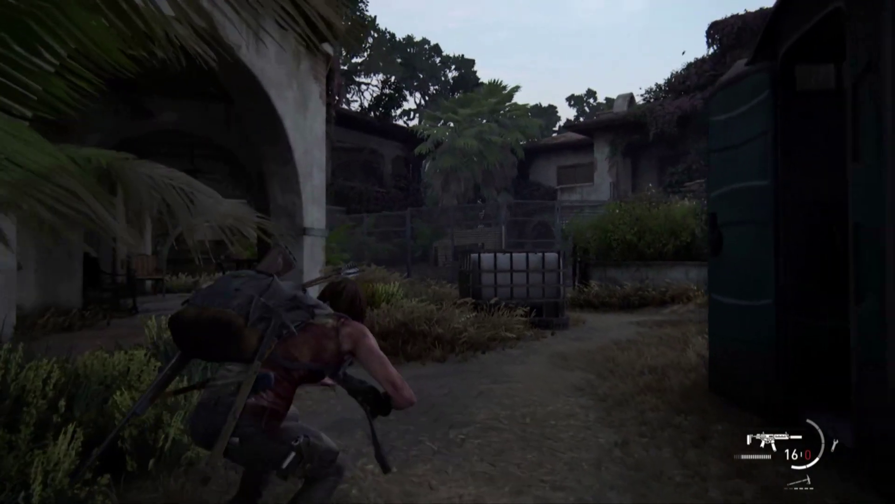
key("w")
right_click(448, 230)
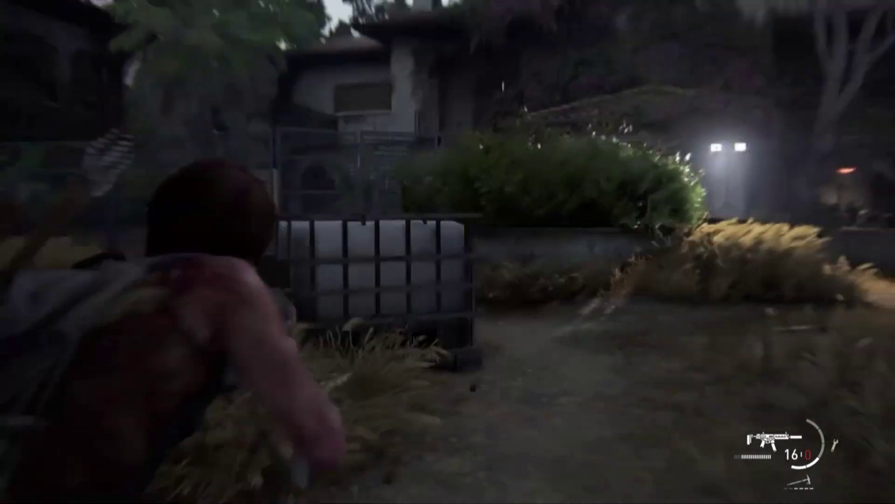
key("w")
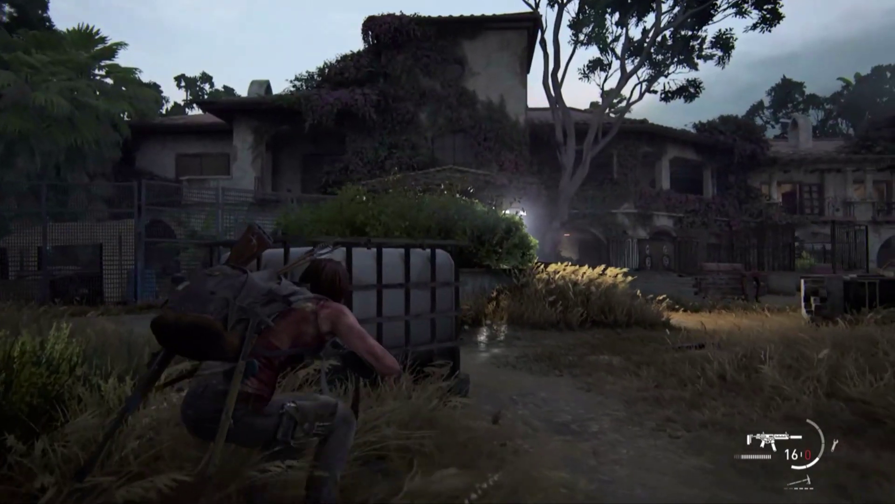
key("w")
right_click(448, 231)
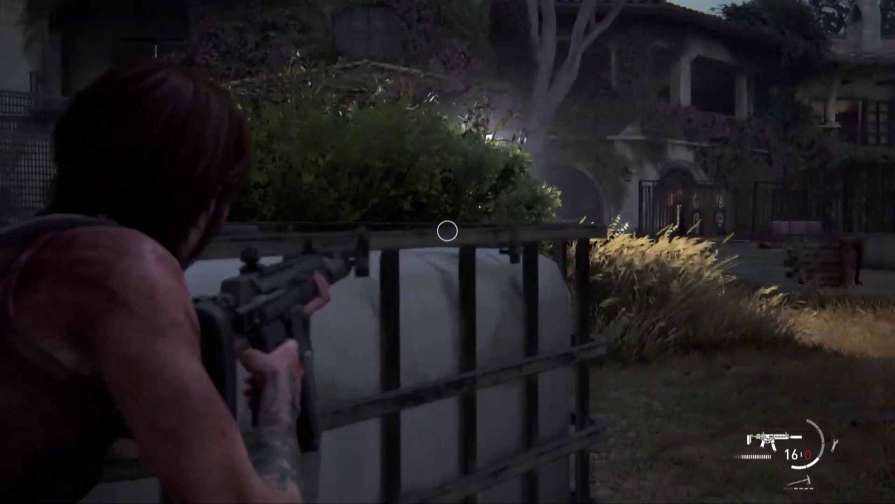
key("d")
key("w")
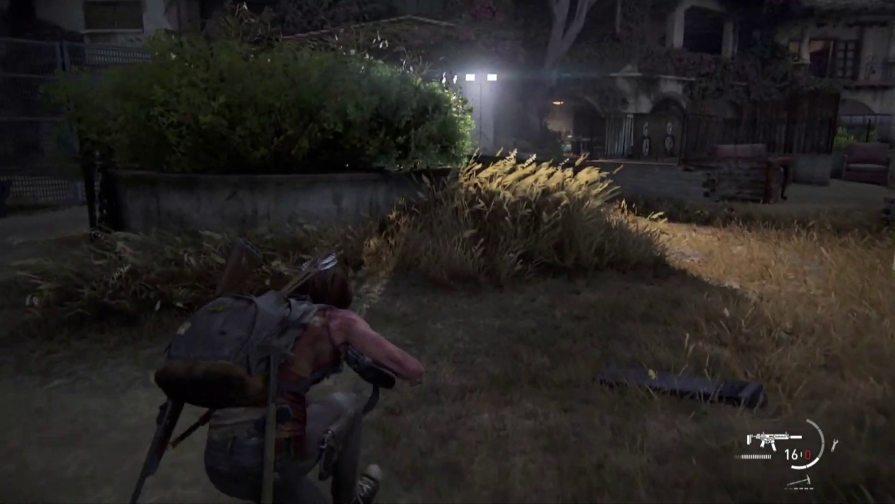
key("w")
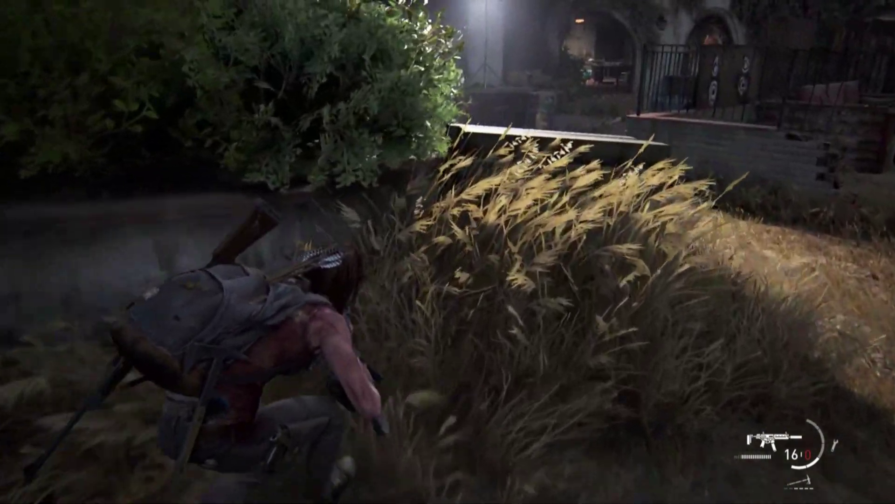
key("w")
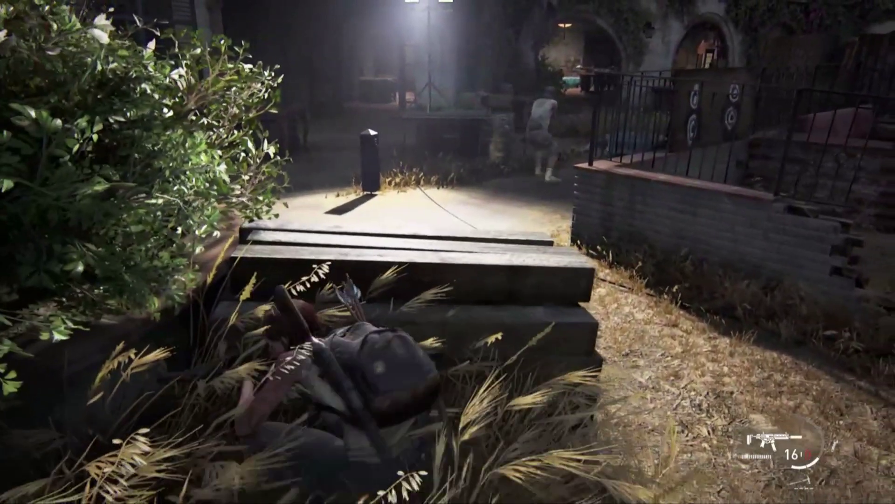
key("w")
right_click(447, 230)
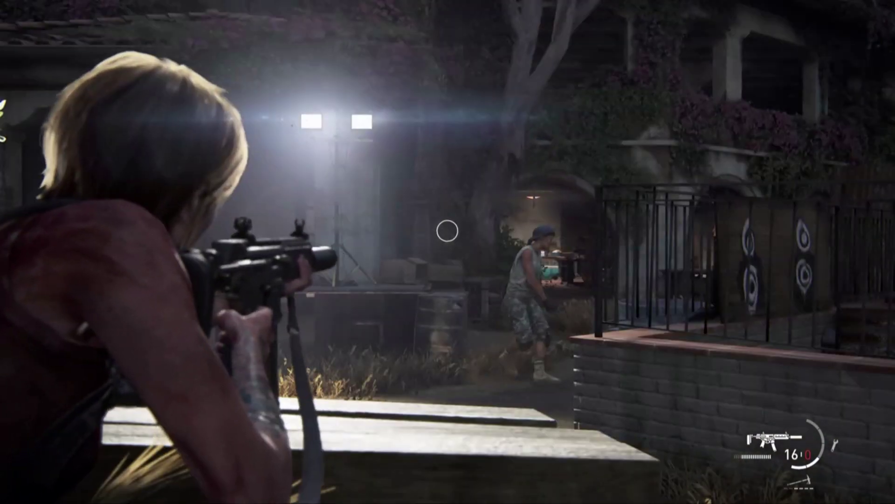
left_click(448, 230)
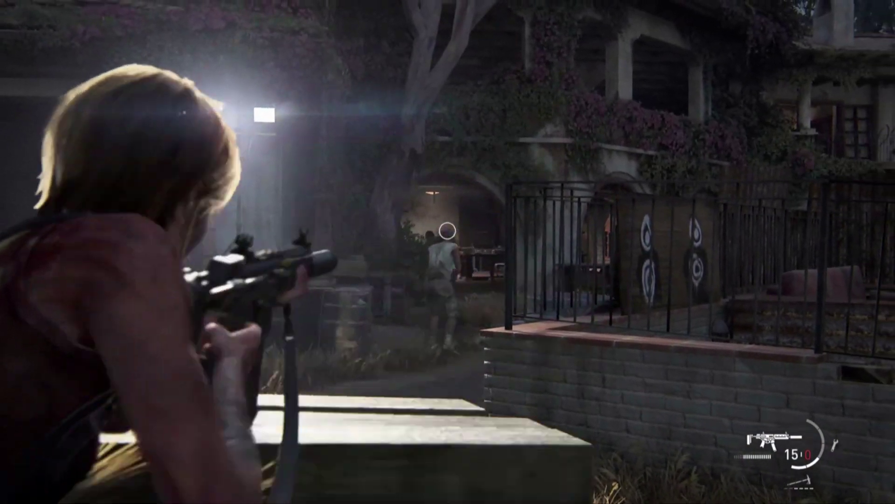
key("s")
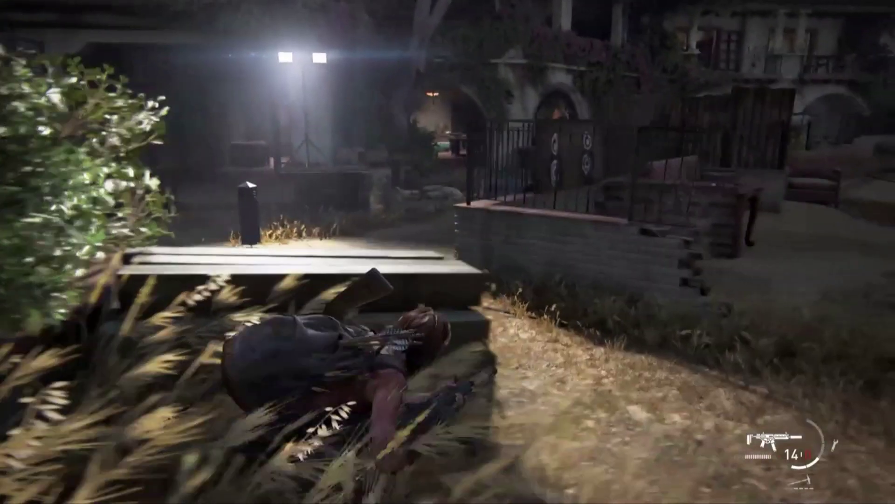
key("a")
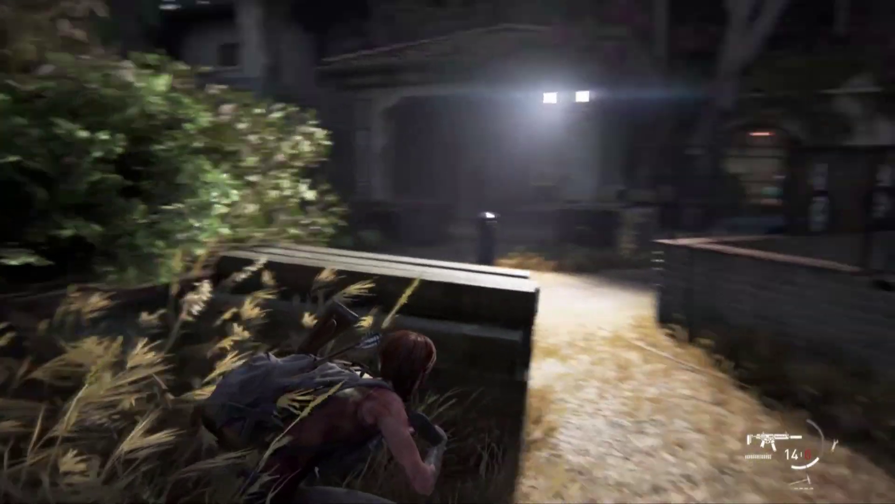
key("w")
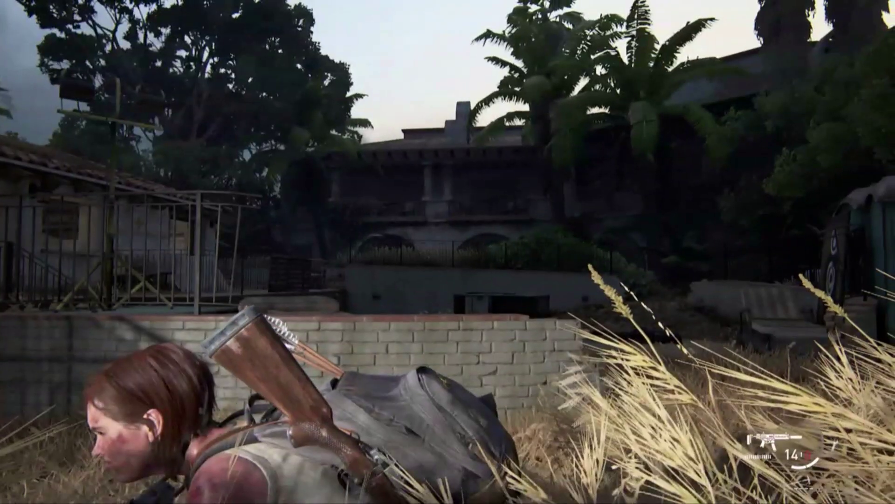
key("a")
key("w")
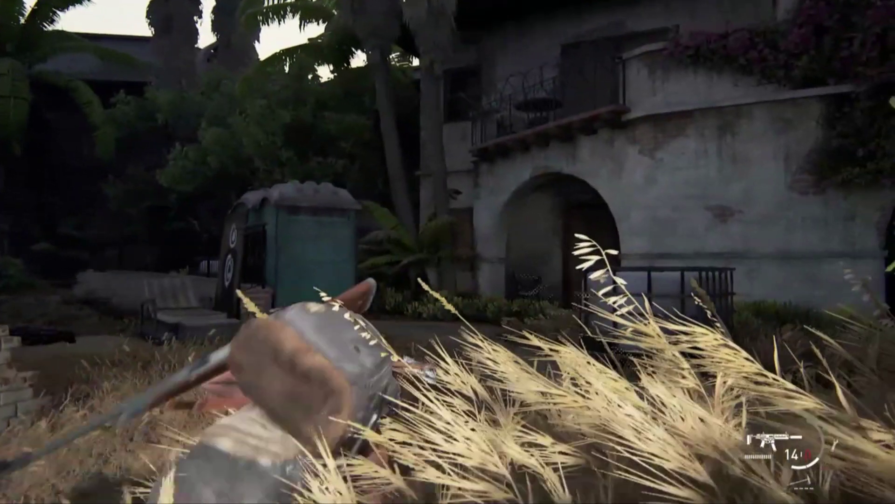
key("w")
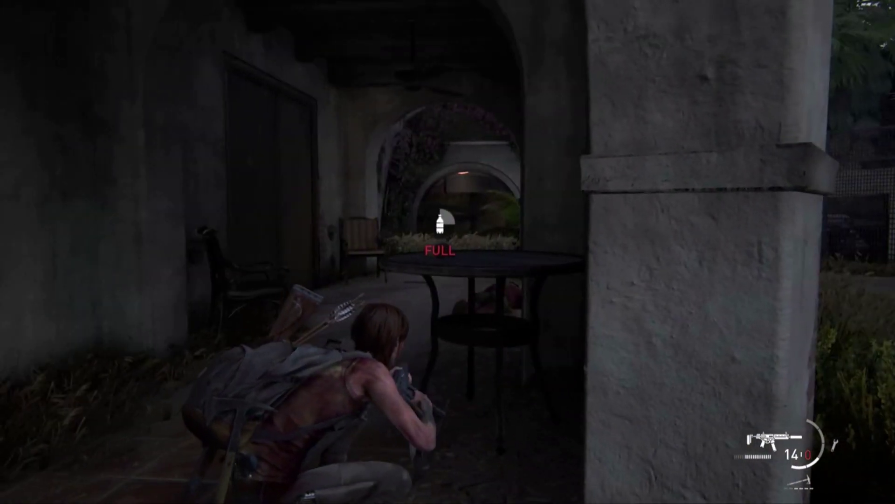
key("w")
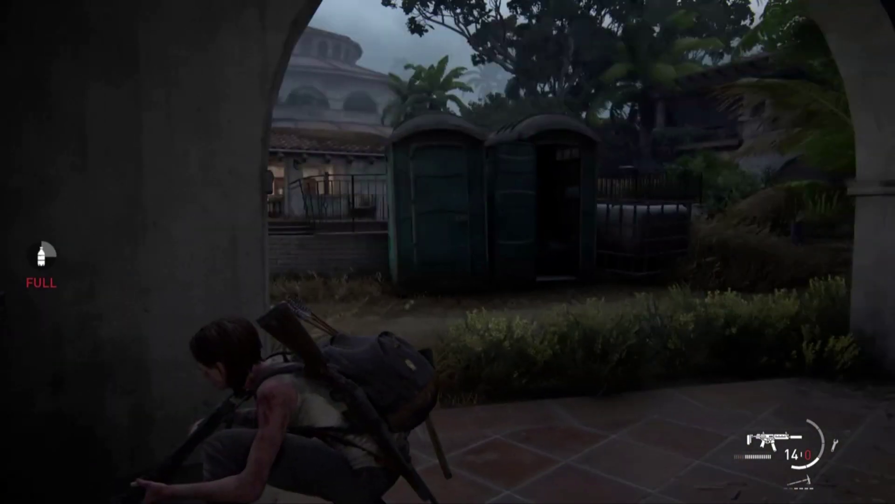
key("w")
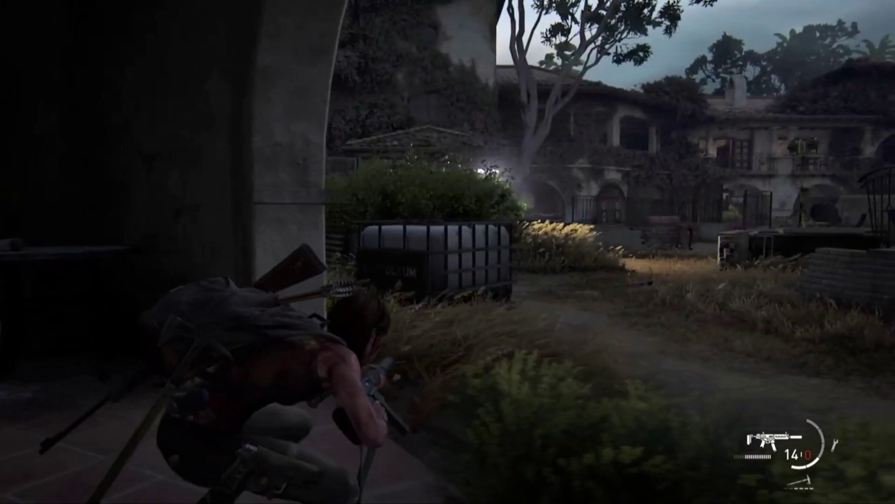
key("w")
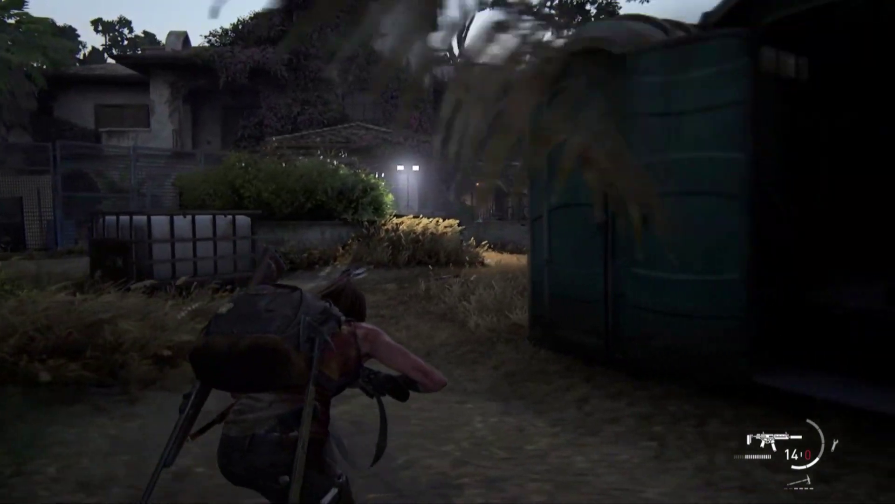